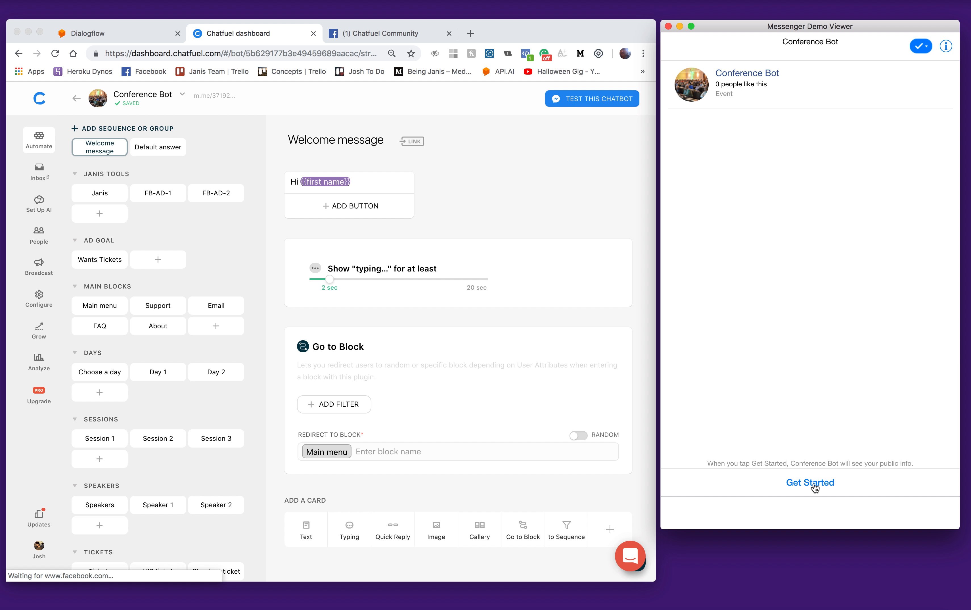
Create a new block named "New User" in the Janis Tools group.
{"action": "left_click", "coordinate": [536, 202]}
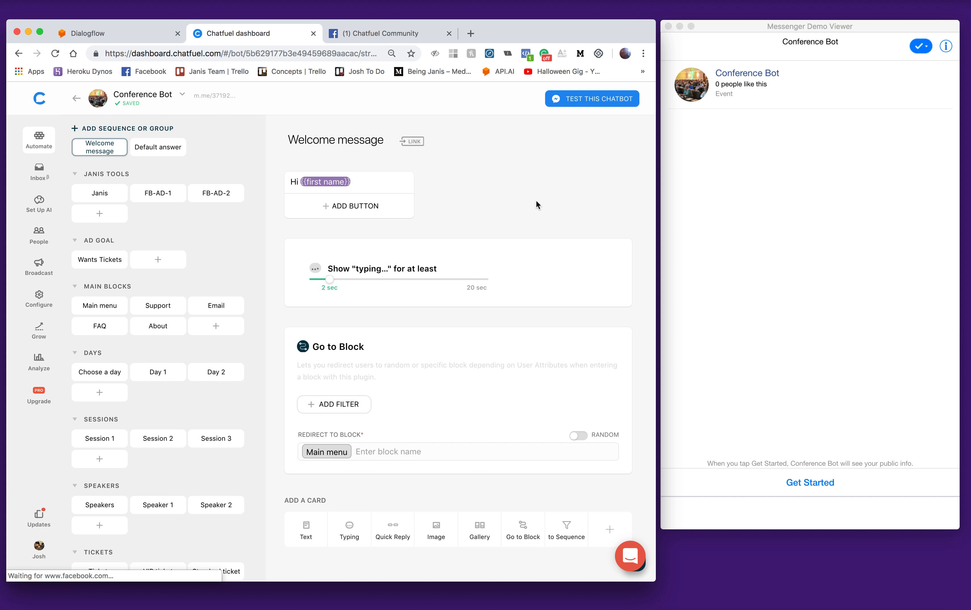
{"action": "left_click", "coordinate": [103, 215]}
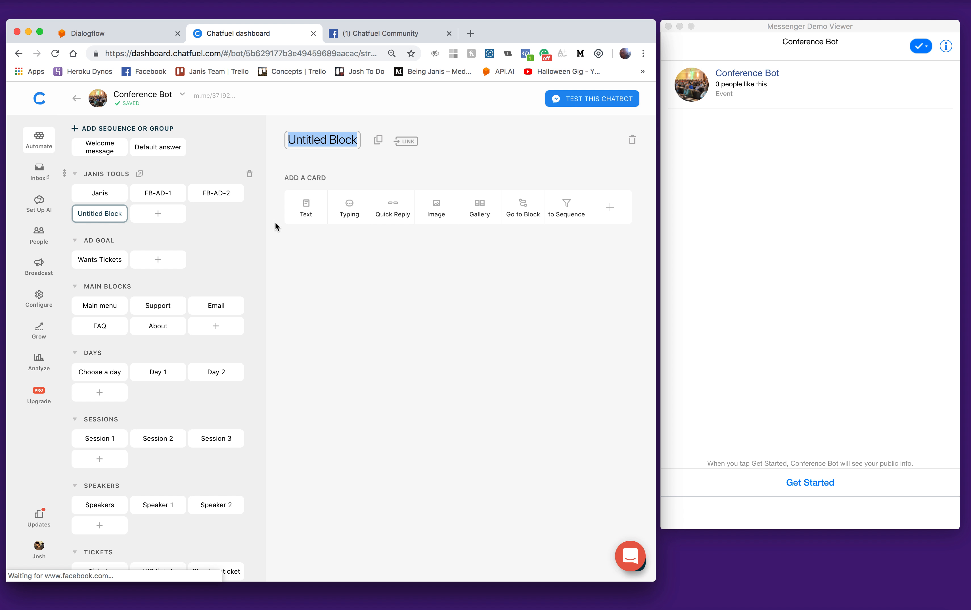
{"action": "type", "text": "New User"}
{"action": "key", "text": "Return"}
Add a text card reading "Hi {{first name}}" and a 2 sec typing card to the New User block.
{"action": "left_click", "coordinate": [306, 210]}
{"action": "type", "text": "Hi "}
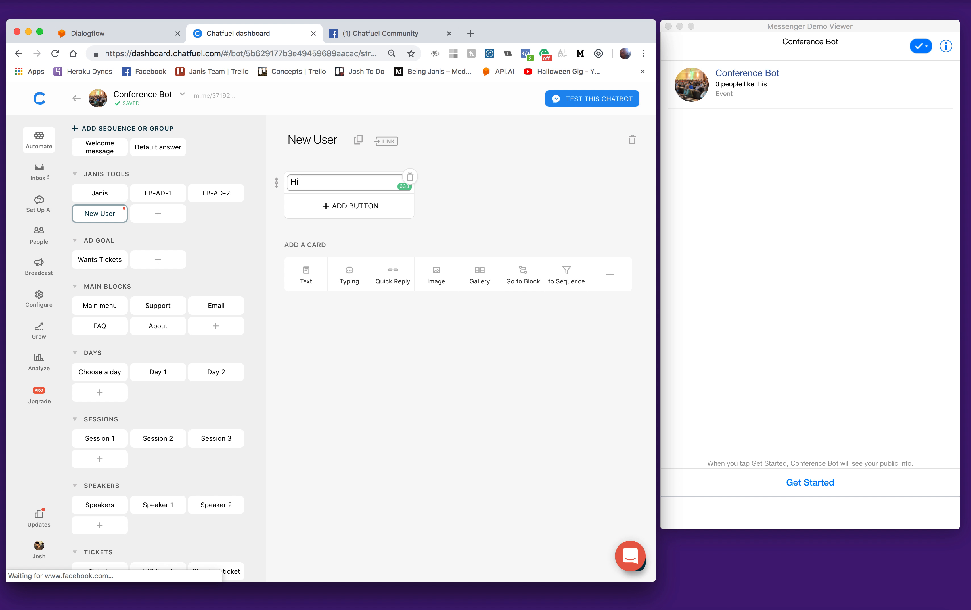
{"action": "type", "text": "{{firs"}
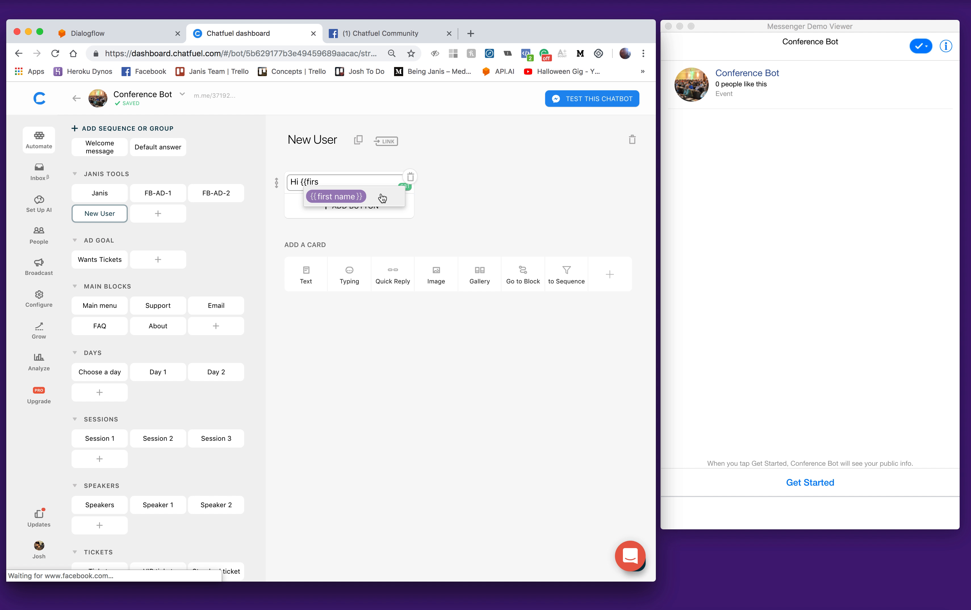
{"action": "left_click", "coordinate": [337, 192]}
{"action": "left_click", "coordinate": [349, 276]}
{"action": "left_click_drag", "start_coordinate": [340, 279], "coordinate": [329, 282]}
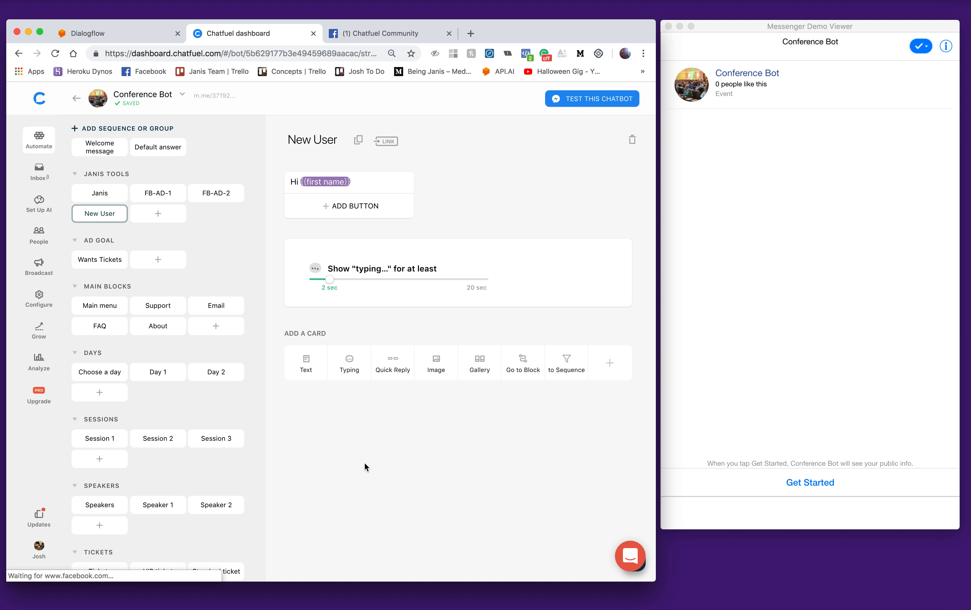
Add a Go to Block card to the New User block that redirects to Main menu.
{"action": "left_click", "coordinate": [522, 358]}
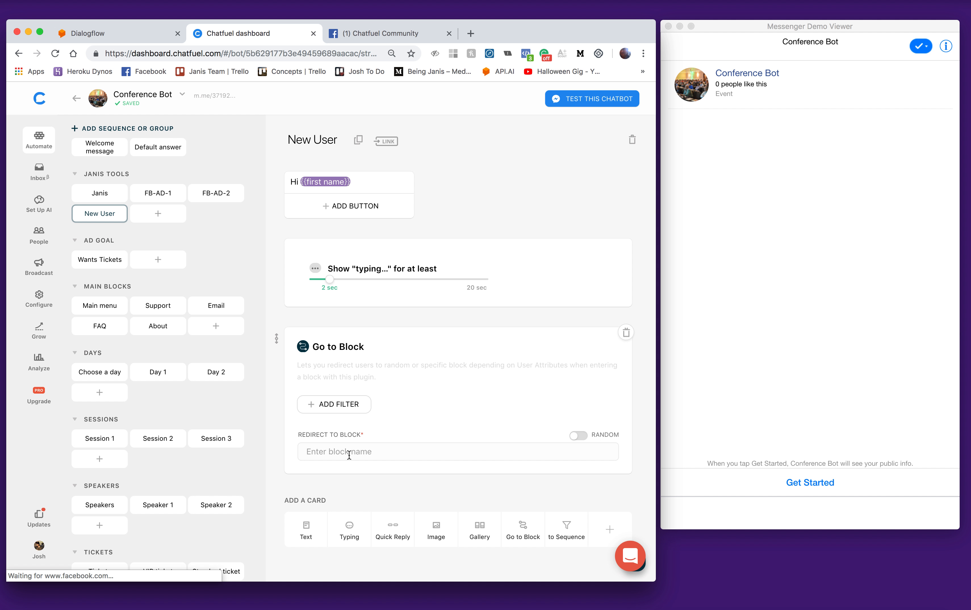
{"action": "left_click", "coordinate": [331, 451]}
{"action": "type", "text": "Ma"}
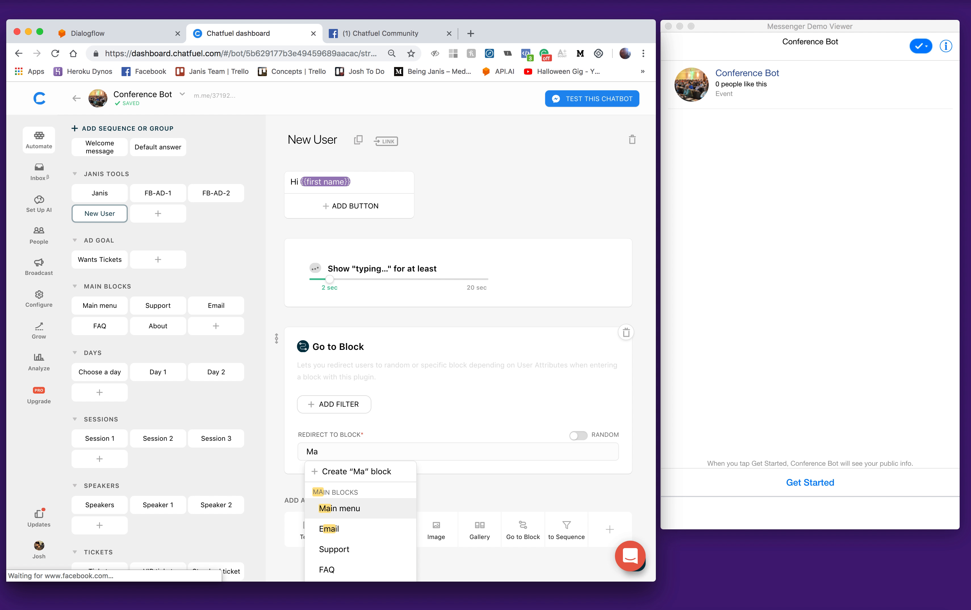
{"action": "left_click", "coordinate": [350, 509]}
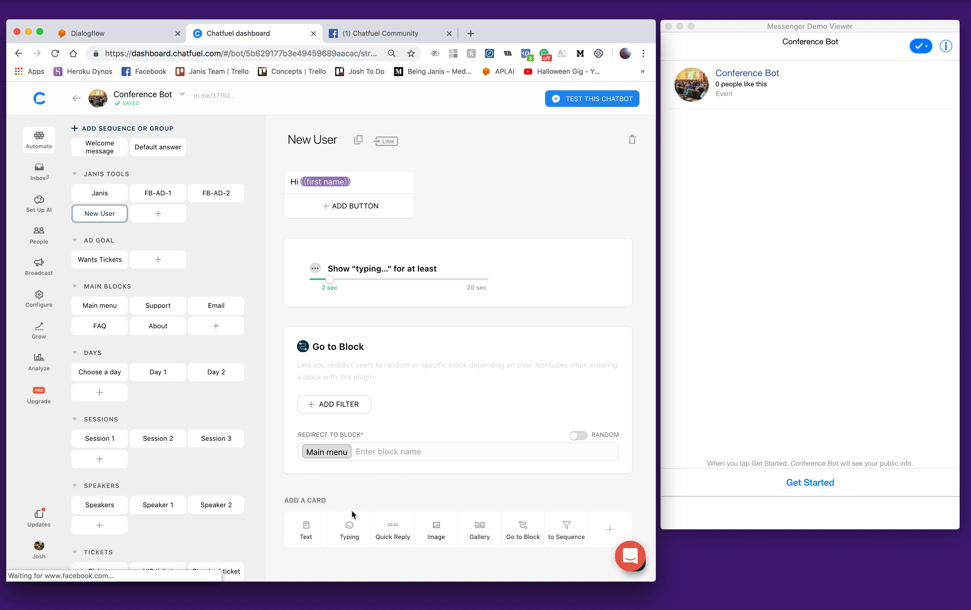
Delete the typing card and the greeting text card from the Welcome message block.
{"action": "left_click", "coordinate": [98, 152]}
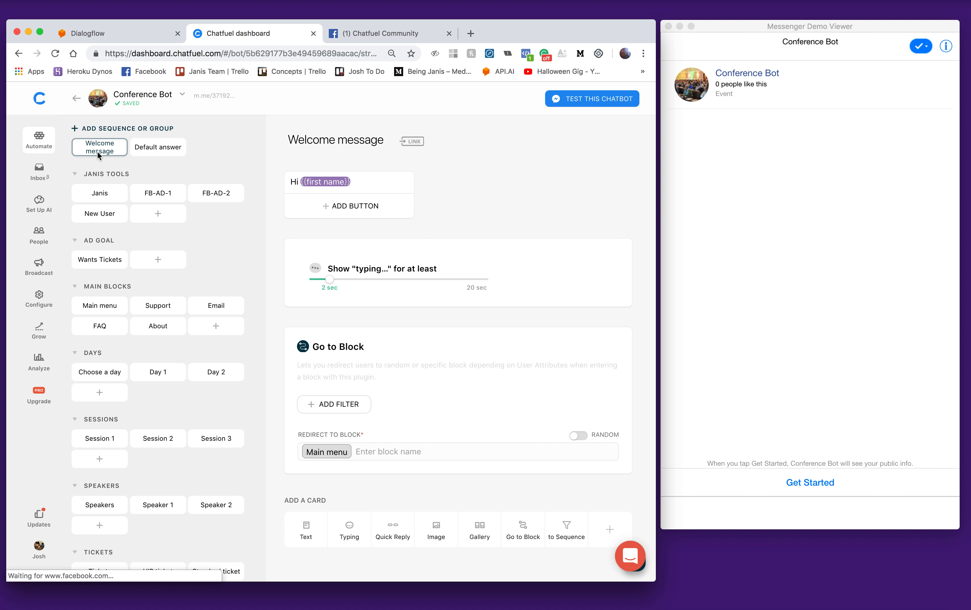
{"action": "left_click", "coordinate": [100, 220]}
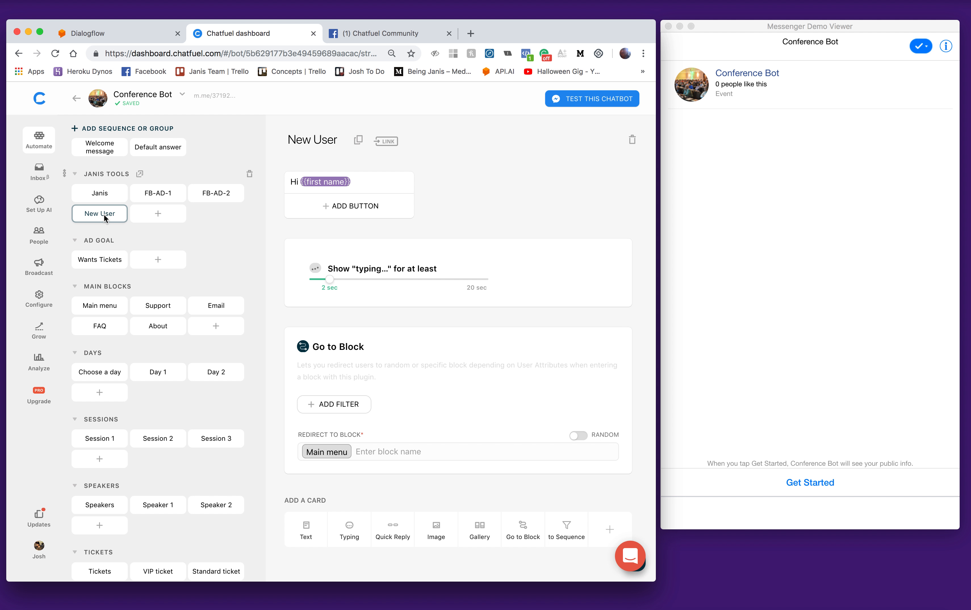
{"action": "left_click", "coordinate": [101, 152]}
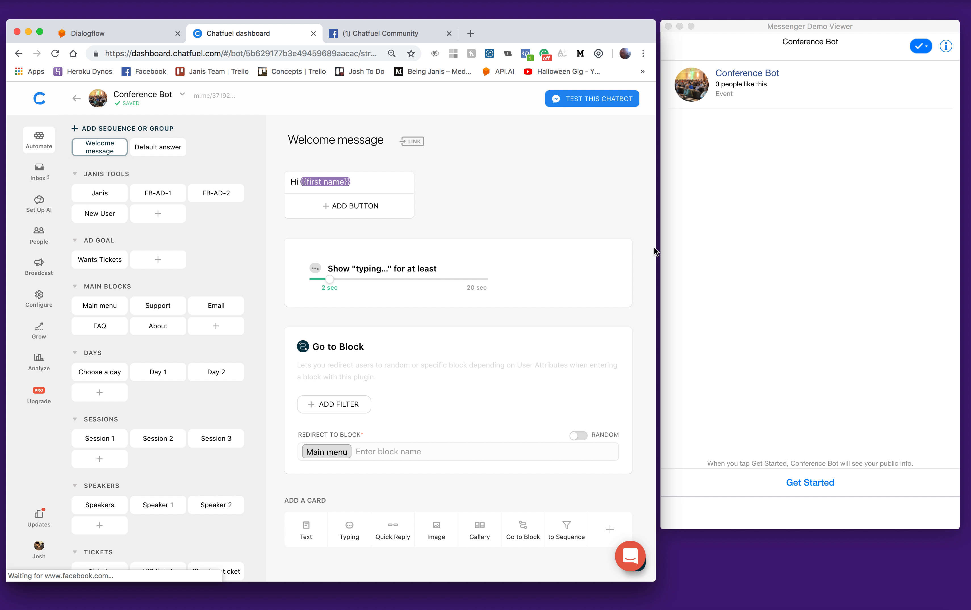
{"action": "left_click", "coordinate": [627, 245]}
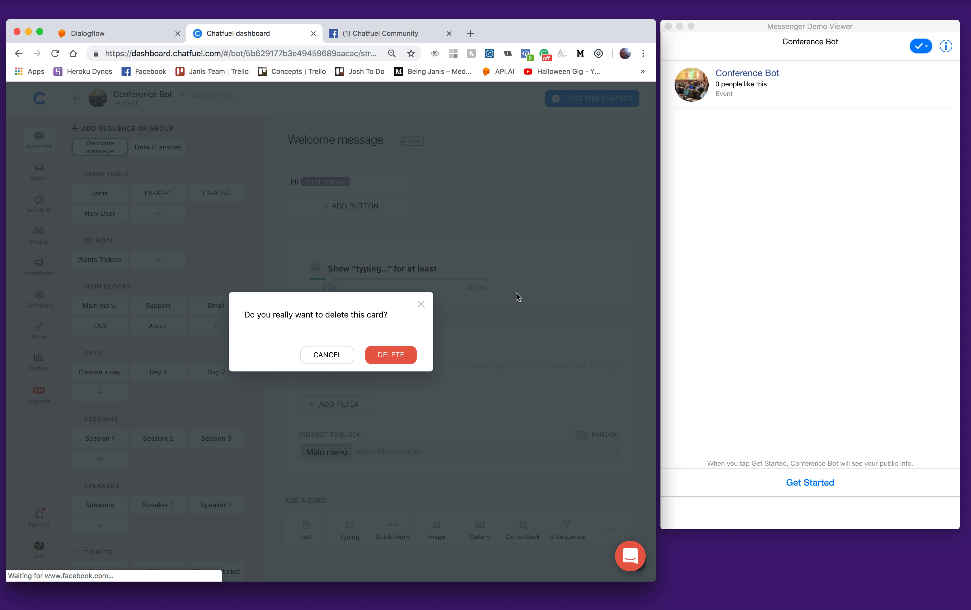
{"action": "left_click", "coordinate": [396, 355]}
{"action": "left_click", "coordinate": [413, 178]}
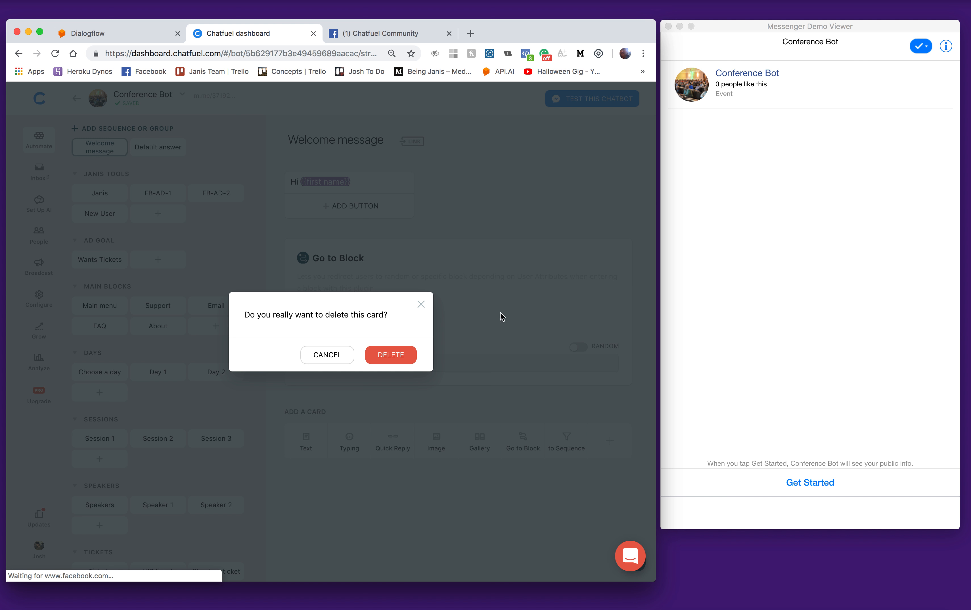
{"action": "left_click", "coordinate": [408, 355]}
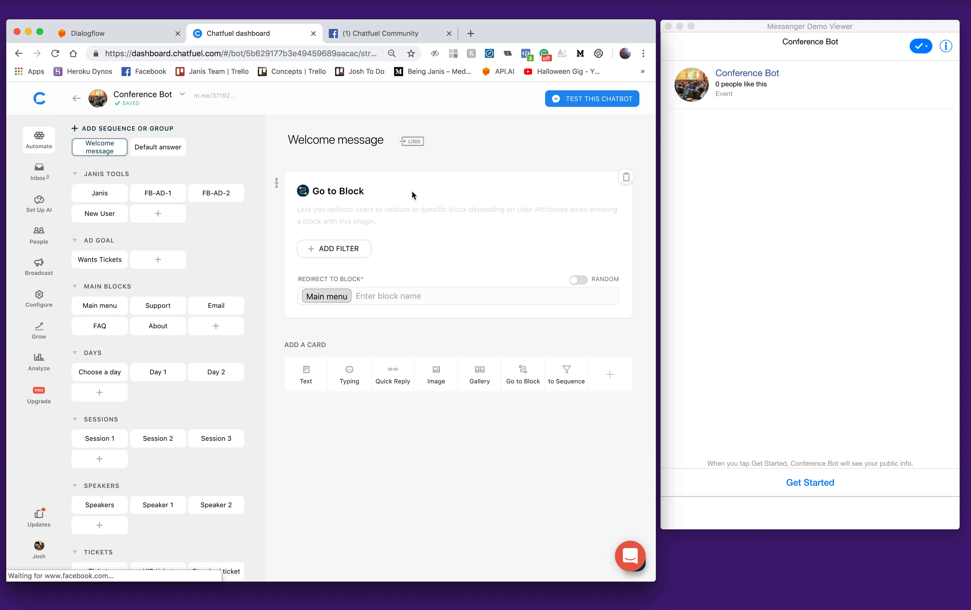
Set the redirect of the Welcome message's Go to Block card to the Janis block.
{"action": "left_click", "coordinate": [349, 294]}
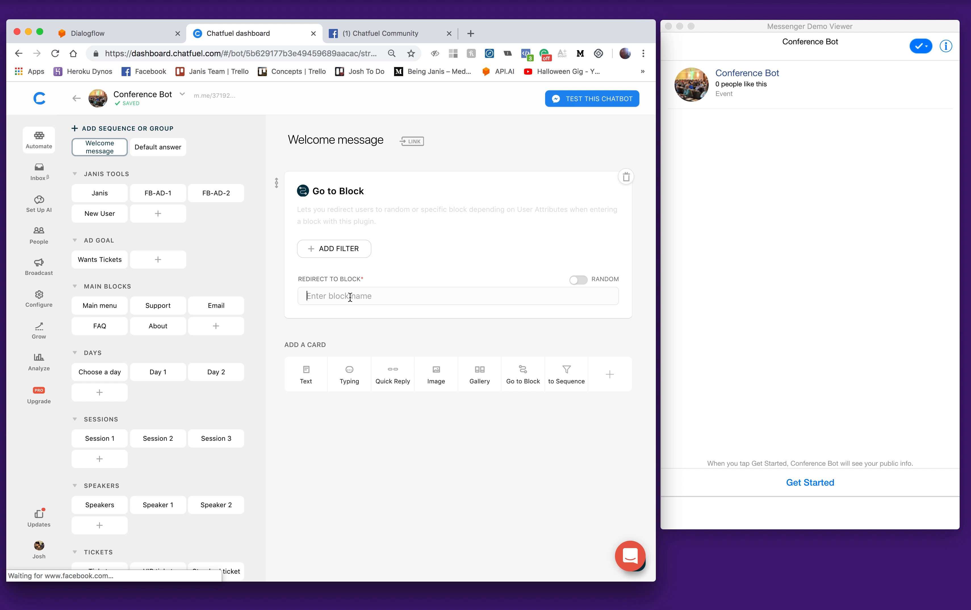
{"action": "left_click", "coordinate": [344, 389]}
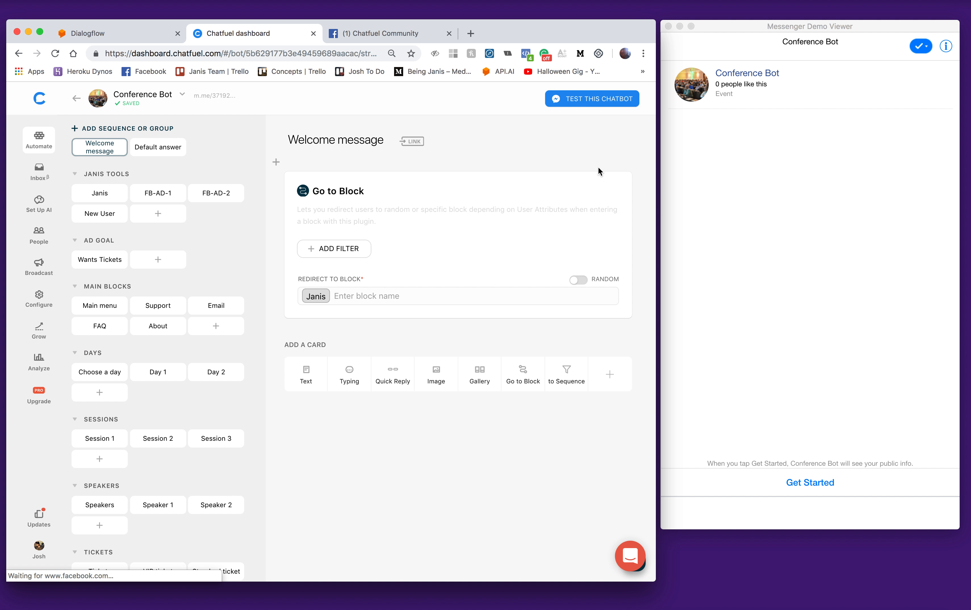
{"action": "left_click", "coordinate": [873, 358]}
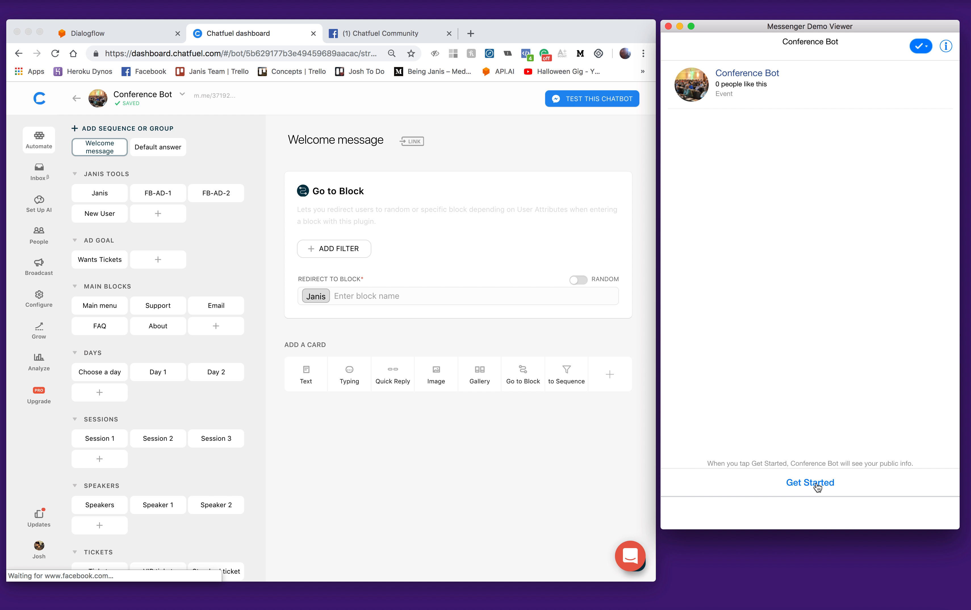
Add a Setup User Attribute card to the Janis block and place it above the JSON API card.
{"action": "left_click", "coordinate": [107, 196]}
{"action": "left_click", "coordinate": [98, 195]}
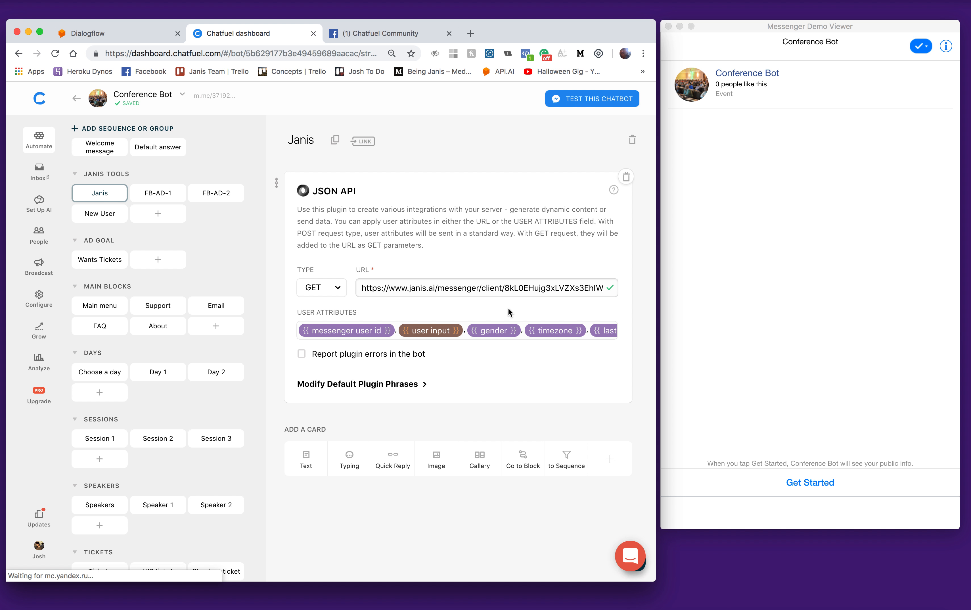
{"action": "left_click", "coordinate": [607, 461]}
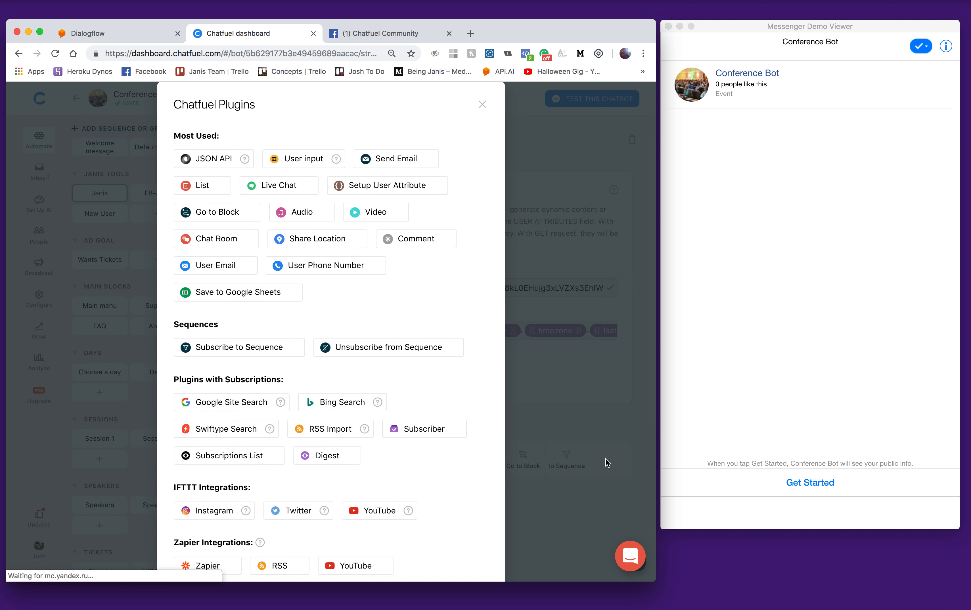
{"action": "left_click", "coordinate": [390, 193]}
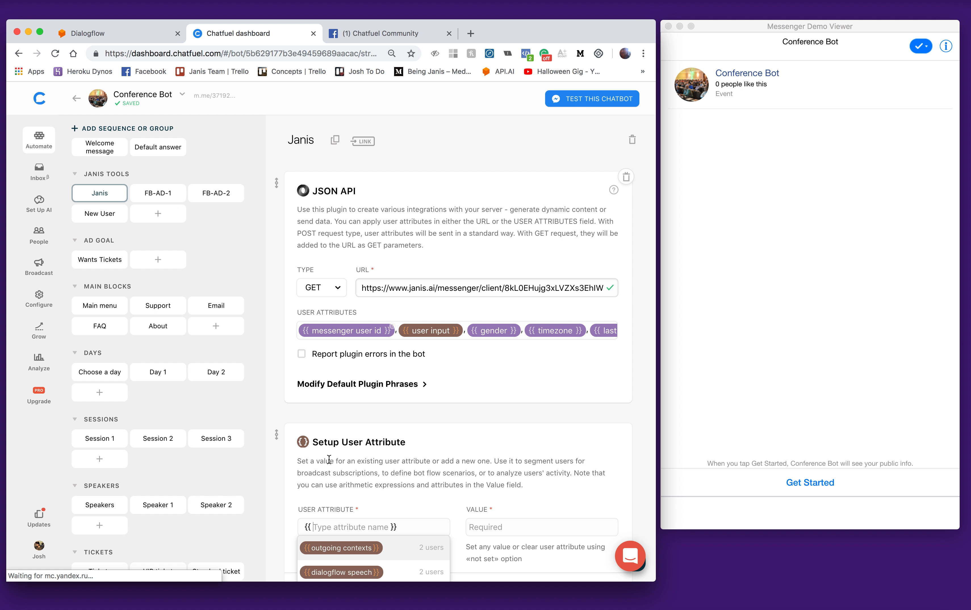
{"action": "left_click_drag", "start_coordinate": [281, 435], "coordinate": [304, 192]}
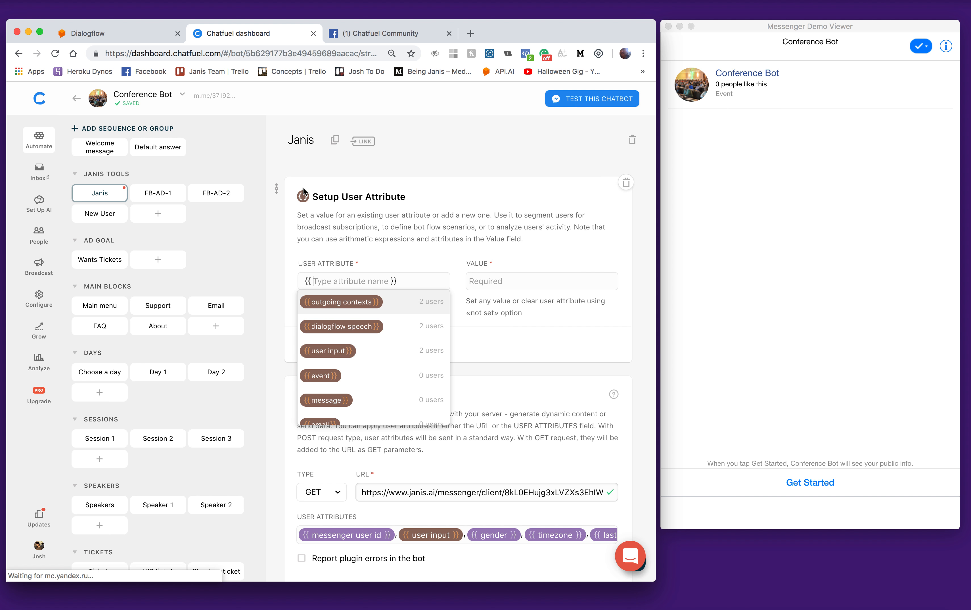
Configure the Setup User Attribute card to set the event attribute to "doorbell".
{"action": "left_click", "coordinate": [334, 275]}
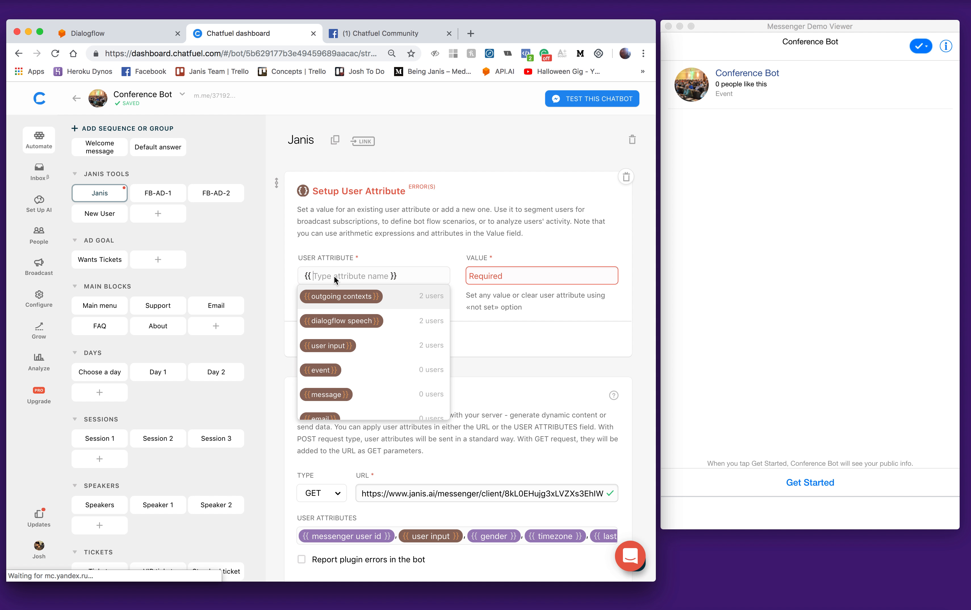
{"action": "left_click", "coordinate": [322, 371]}
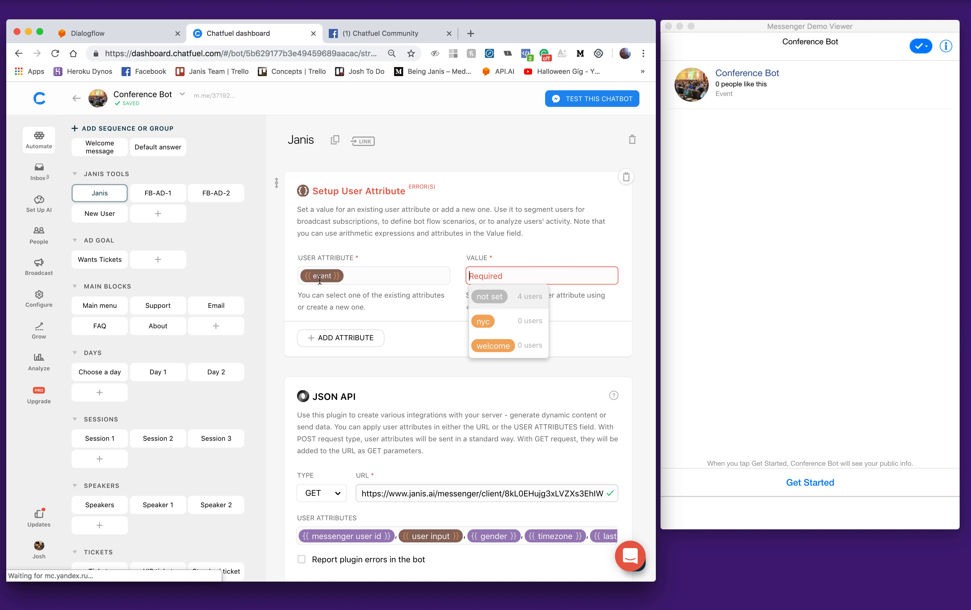
{"action": "type", "text": "doorbell"}
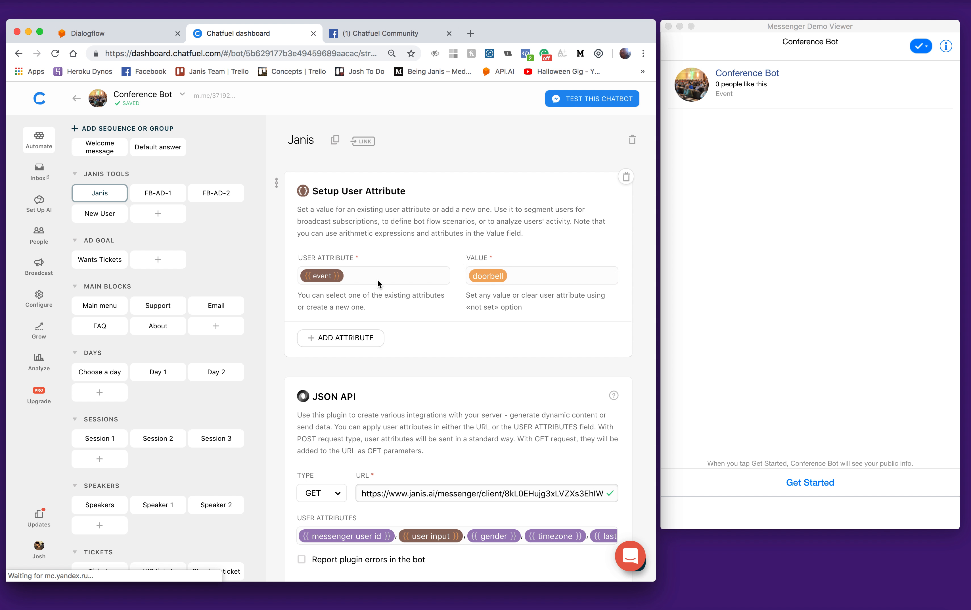
Add the event attribute to the user attributes sent by the Janis block's JSON API card.
{"action": "scroll", "coordinate": [495, 456], "scroll_direction": "down", "scroll_amount": 3}
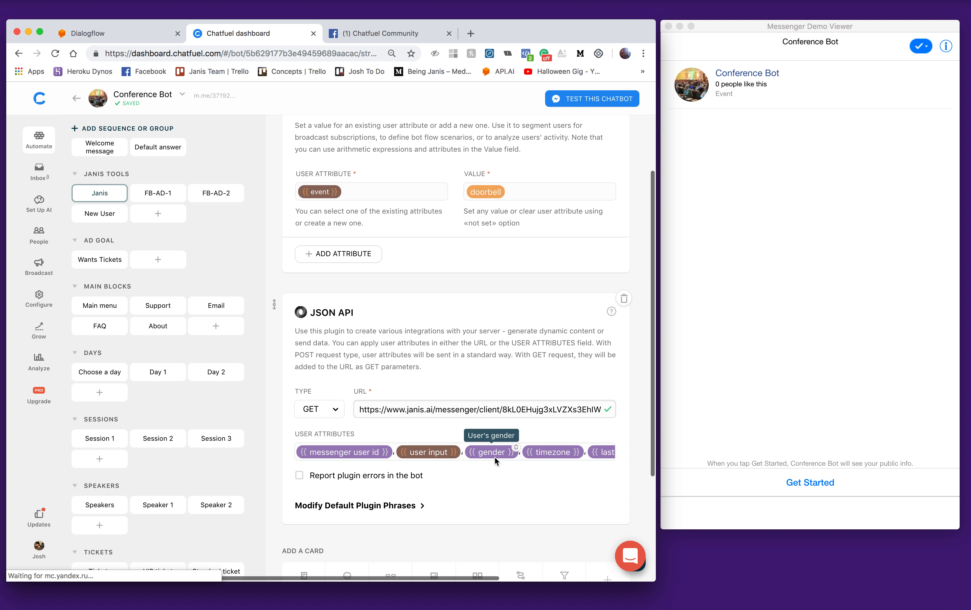
{"action": "left_click", "coordinate": [561, 455]}
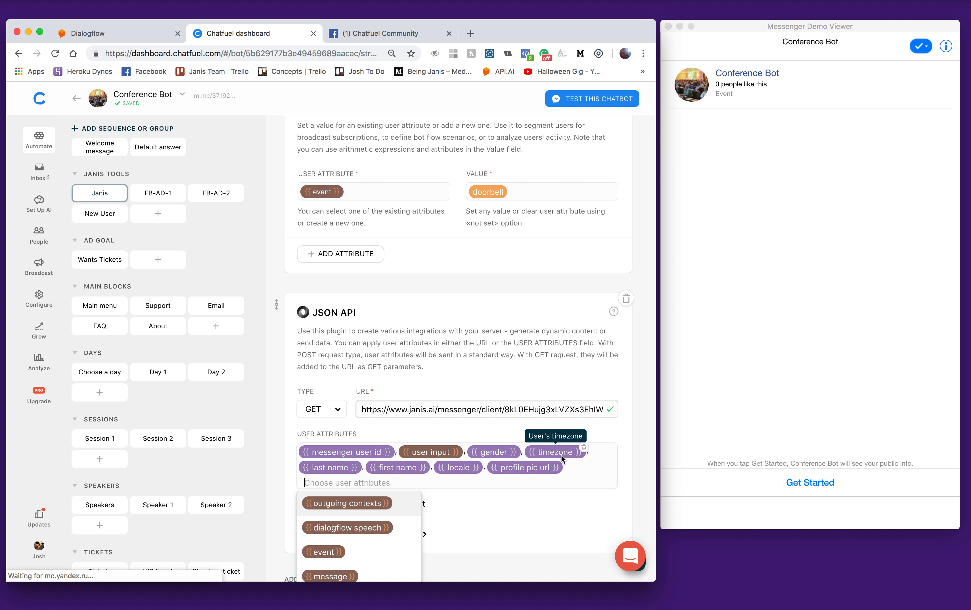
{"action": "left_click", "coordinate": [321, 551]}
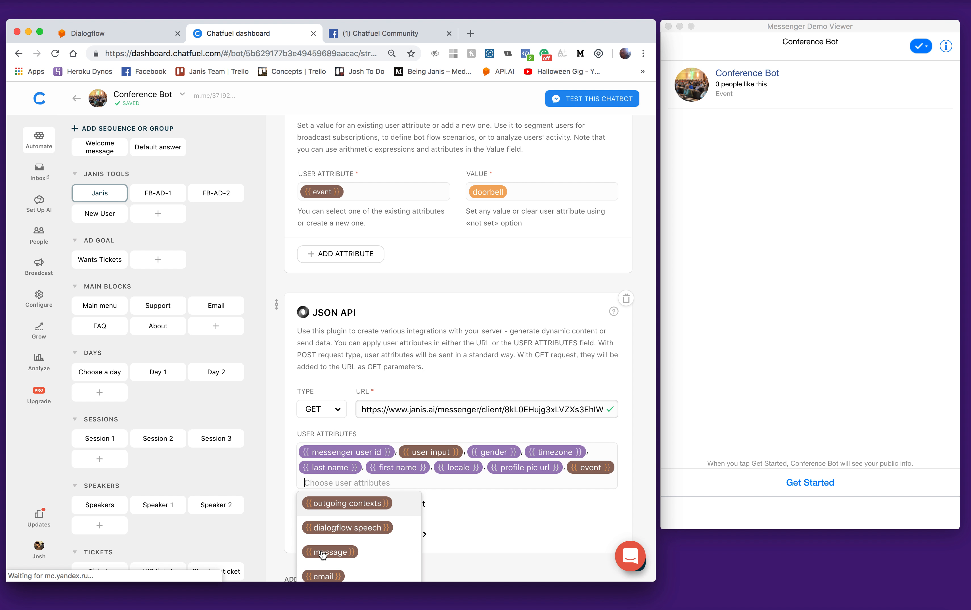
{"action": "left_click", "coordinate": [497, 515]}
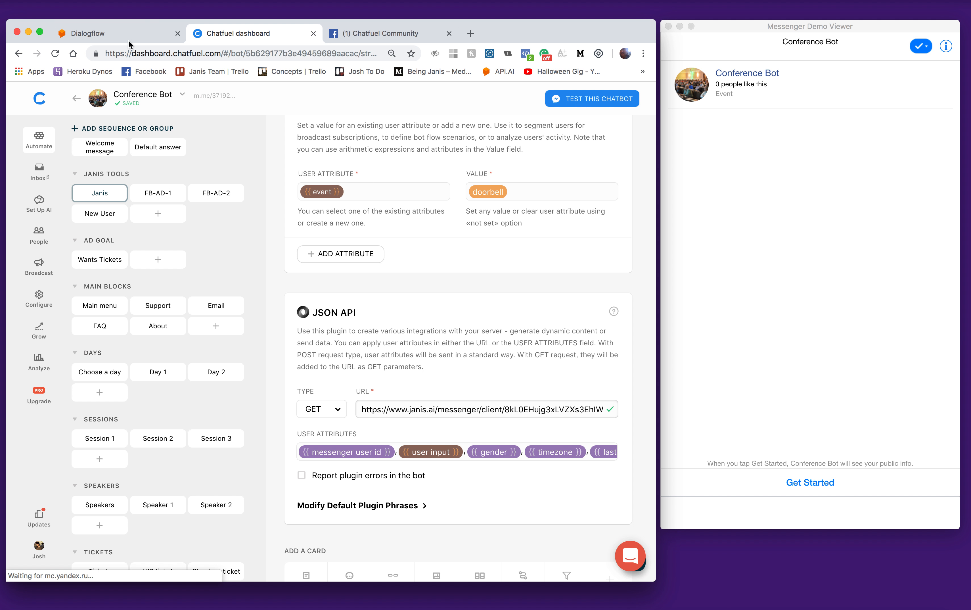
Switch to Dialogflow and create a new intent named "New User".
{"action": "left_click", "coordinate": [118, 32]}
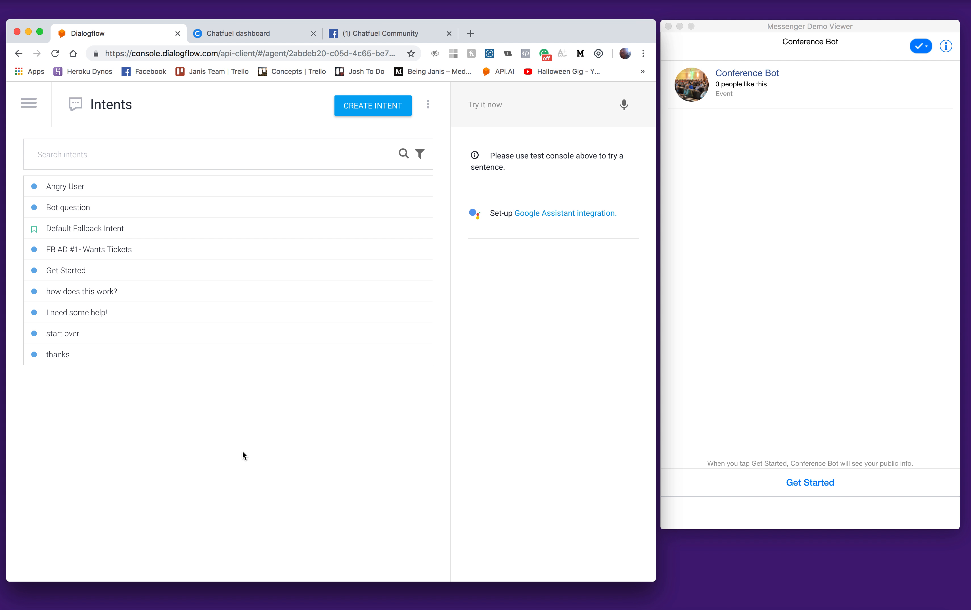
{"action": "left_click", "coordinate": [373, 106]}
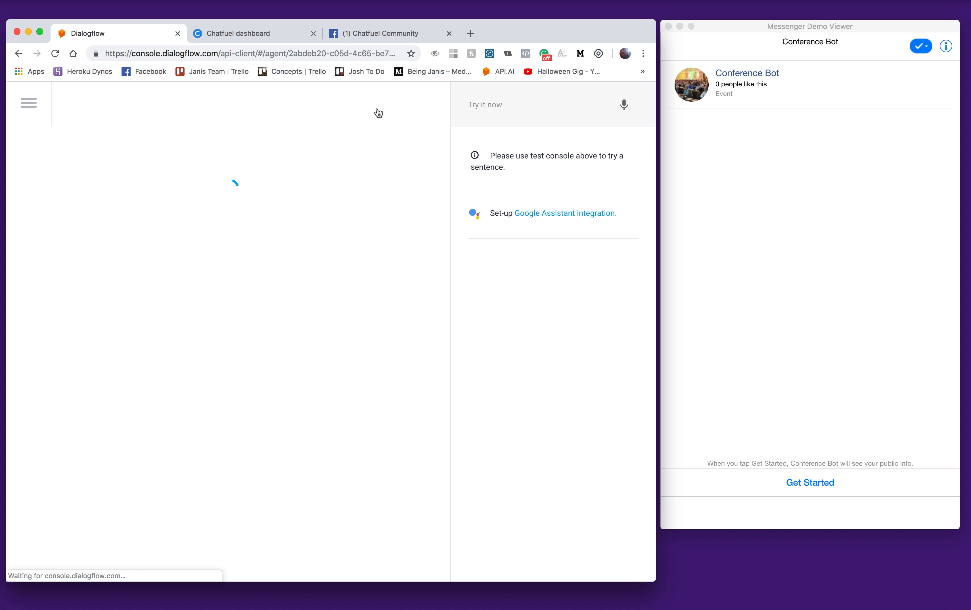
{"action": "left_click", "coordinate": [138, 97]}
{"action": "type", "text": "N"}
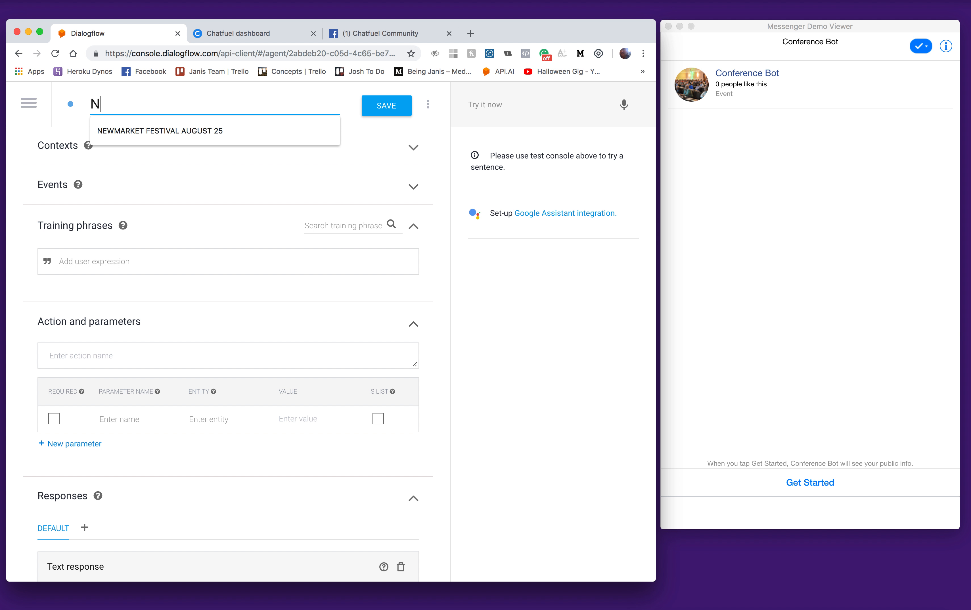
{"action": "type", "text": "ew User"}
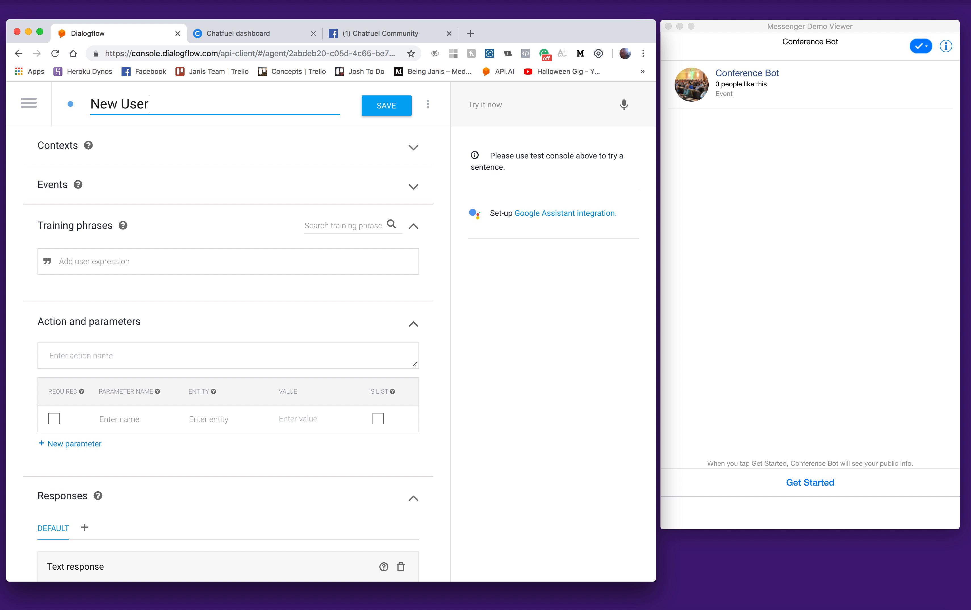
{"action": "left_click", "coordinate": [182, 136]}
Enter "doorbell" as the event of the New User intent.
{"action": "left_click", "coordinate": [412, 188]}
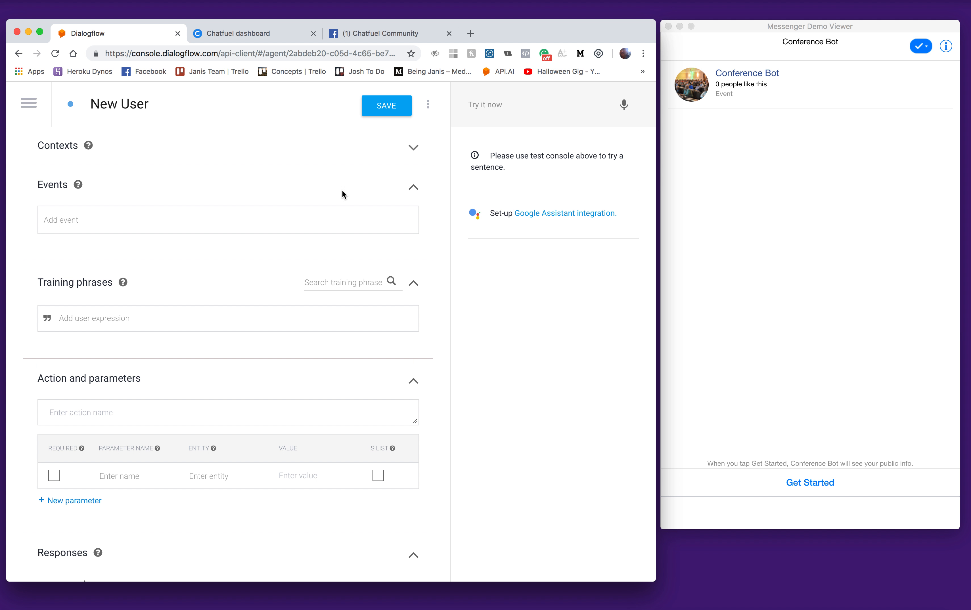
{"action": "left_click", "coordinate": [107, 218]}
{"action": "type", "text": "d"}
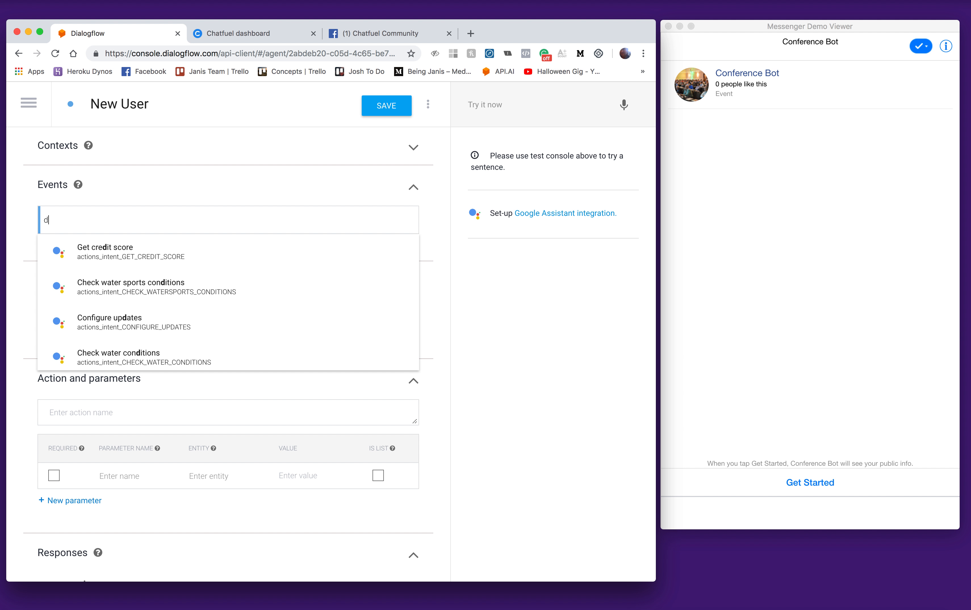
{"action": "type", "text": "oorbell"}
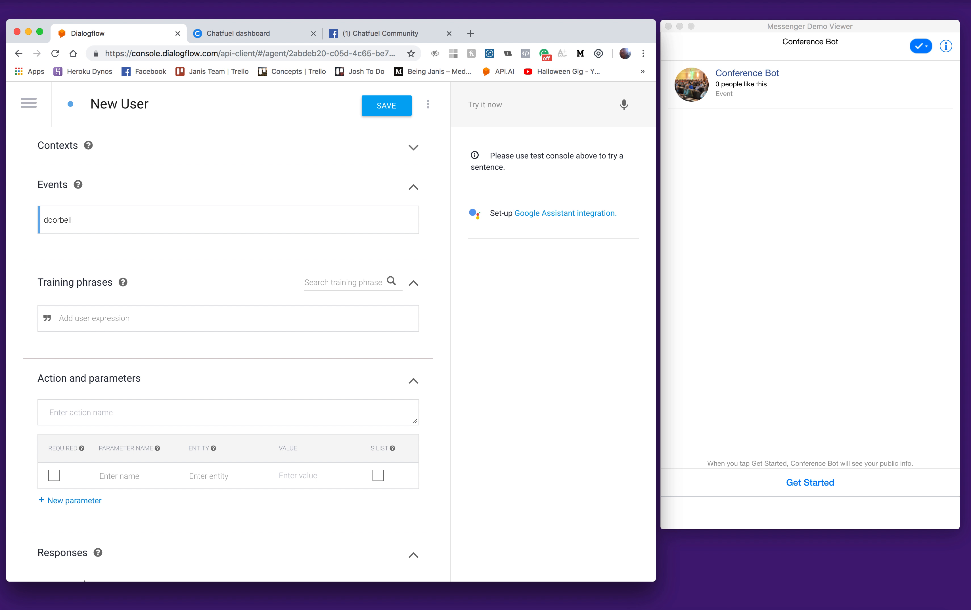
Confirm the doorbell event on the New User intent and check it against the event value in Chatfuel's Janis block.
{"action": "key", "text": "Return"}
{"action": "left_click", "coordinate": [145, 191]}
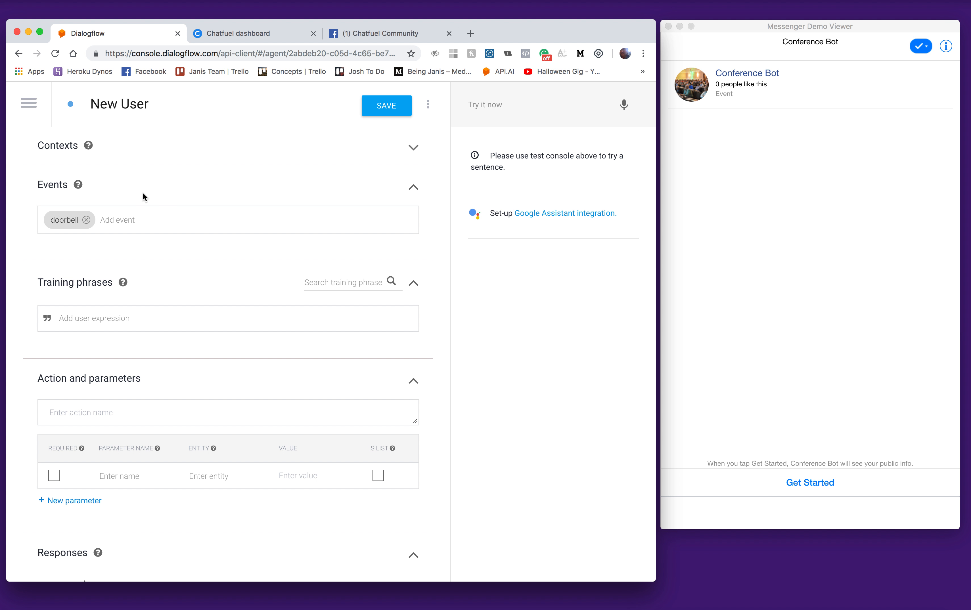
{"action": "left_click", "coordinate": [234, 35]}
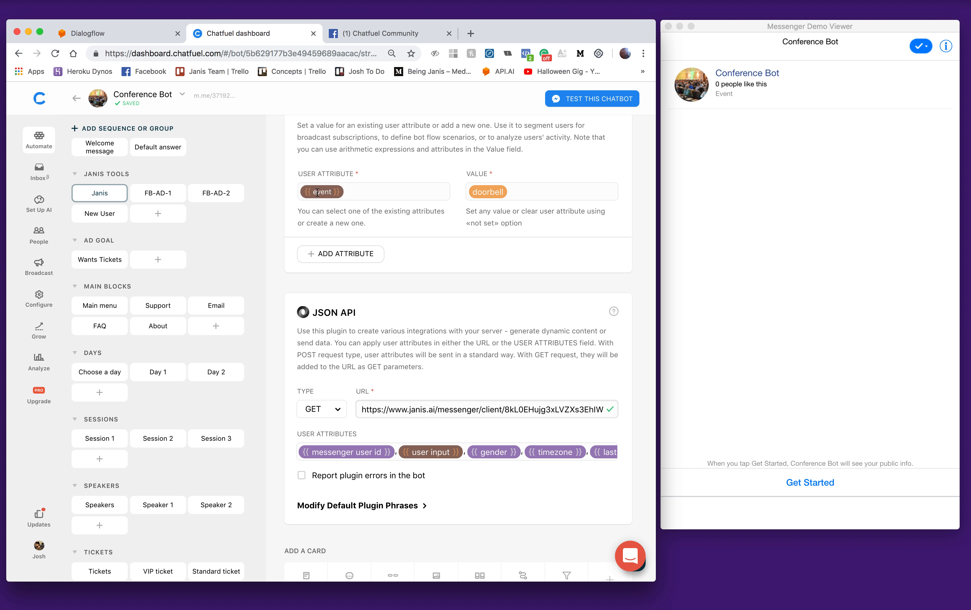
{"action": "left_click", "coordinate": [100, 35]}
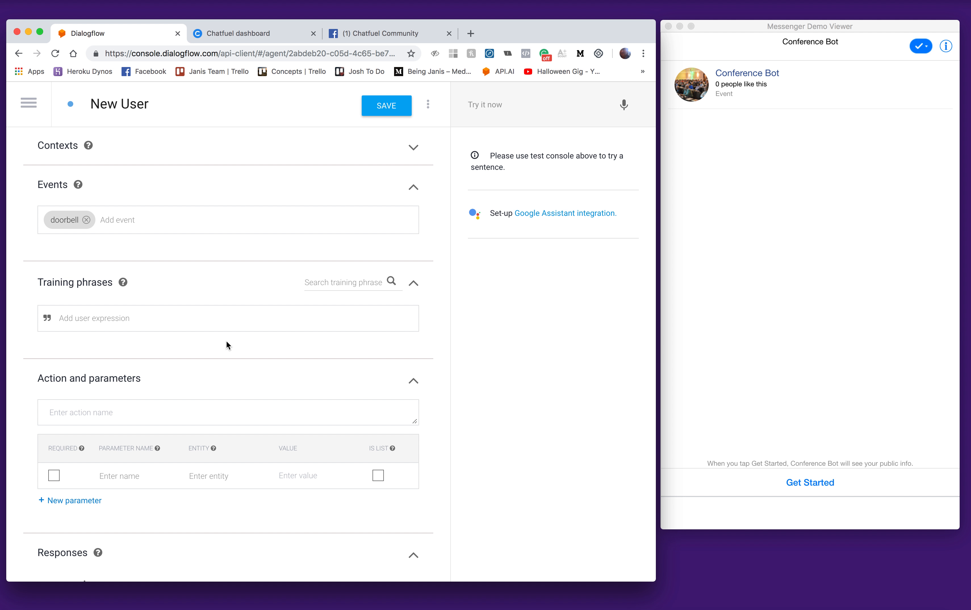
Replace the intent's default text response with a custom payload whose "redirect_to_blocks" array contains "New User".
{"action": "scroll", "coordinate": [226, 341], "scroll_direction": "down", "scroll_amount": 5}
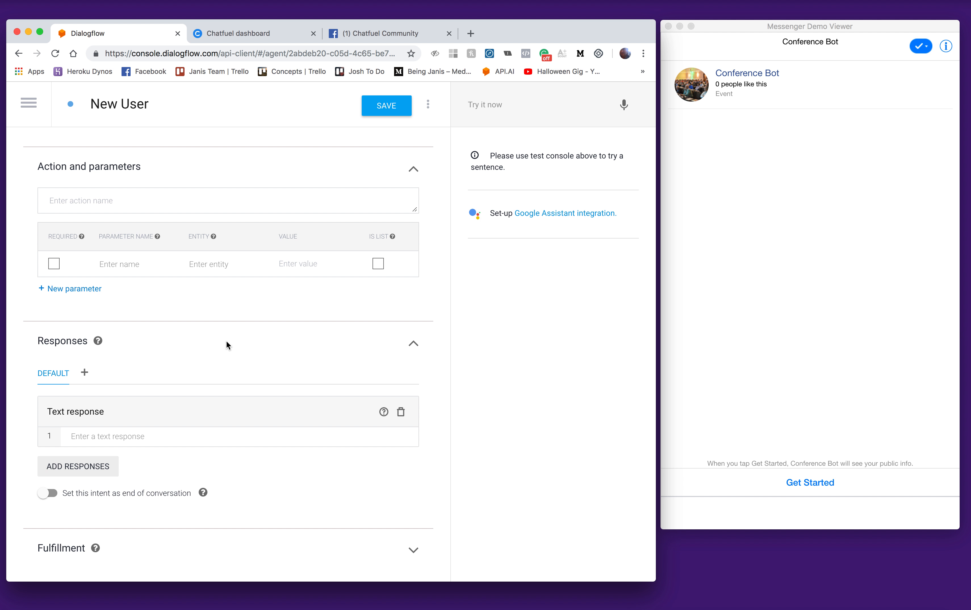
{"action": "left_click", "coordinate": [401, 413]}
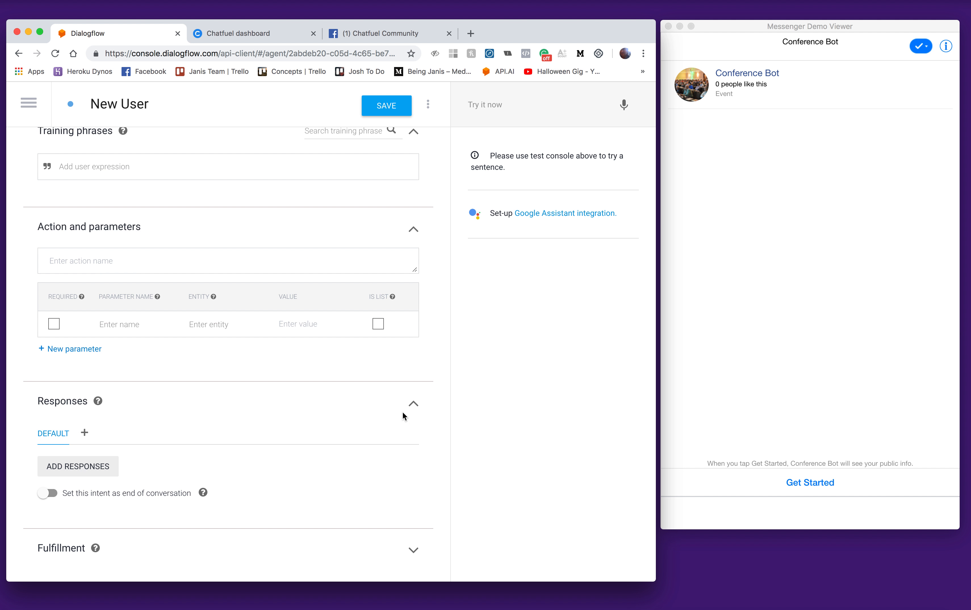
{"action": "left_click", "coordinate": [76, 471]}
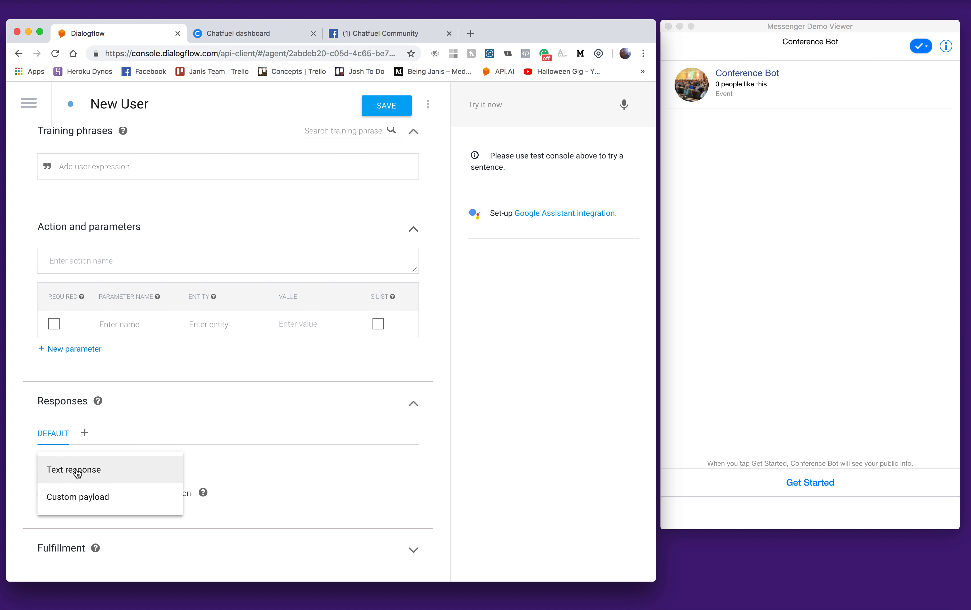
{"action": "left_click", "coordinate": [89, 500]}
{"action": "scroll", "coordinate": [216, 519], "scroll_direction": "down", "scroll_amount": 3}
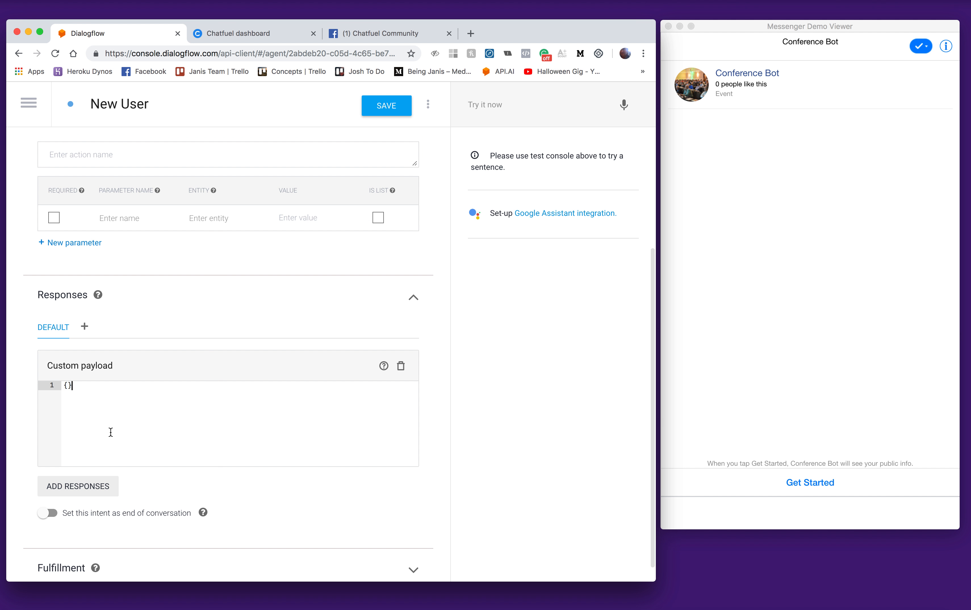
{"action": "type", "text": "{   \"redirect_to_blocks\": [     \"New User\"   ] }"}
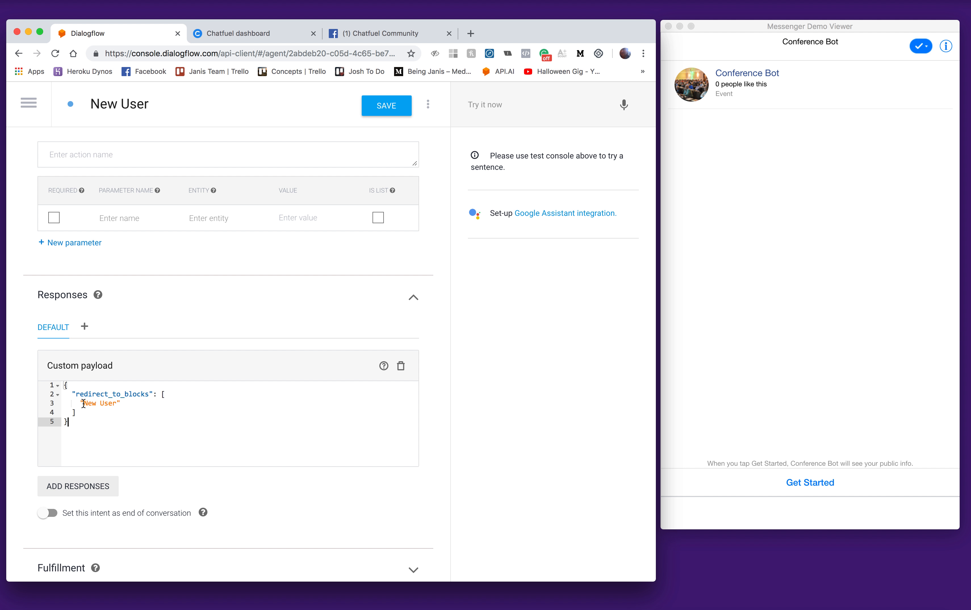
Switch to Chatfuel and review the New User, Welcome message and Janis blocks in turn.
{"action": "left_click", "coordinate": [229, 36]}
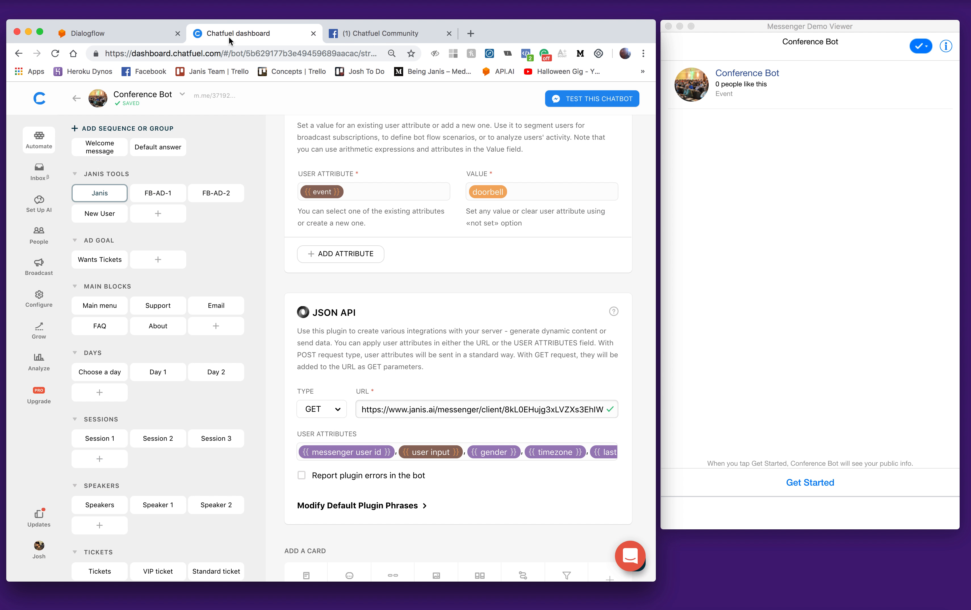
{"action": "left_click", "coordinate": [100, 216]}
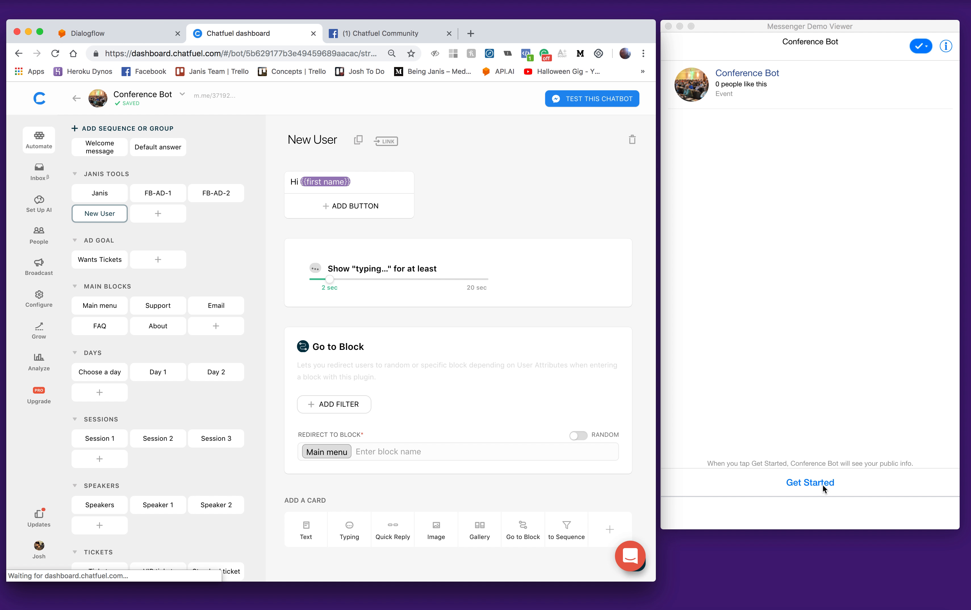
{"action": "left_click", "coordinate": [101, 148]}
{"action": "left_click", "coordinate": [933, 33]}
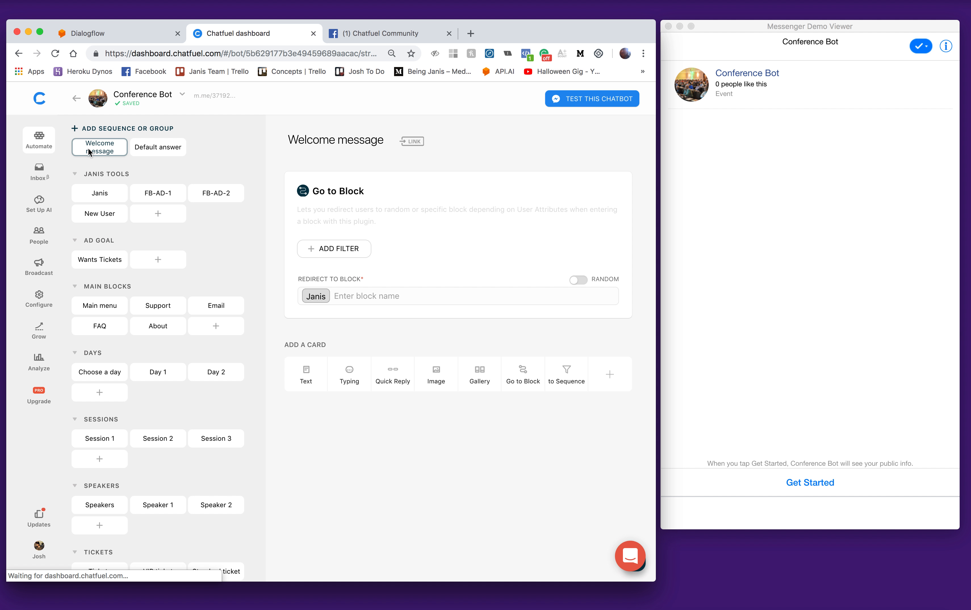
{"action": "left_click", "coordinate": [104, 196]}
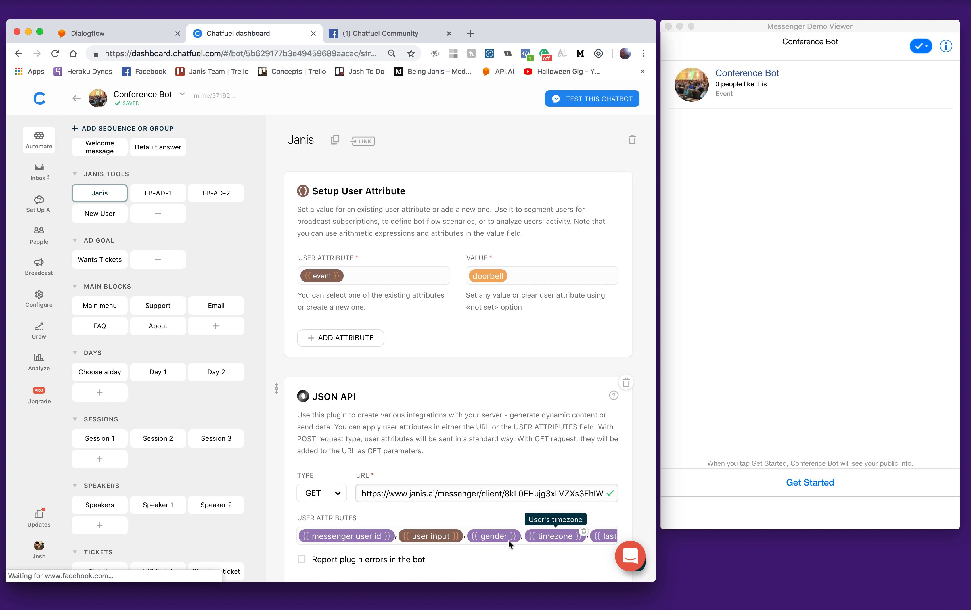
Save the New User intent in Dialogflow and compare its custom payload with the New User block in Chatfuel.
{"action": "left_click", "coordinate": [121, 36]}
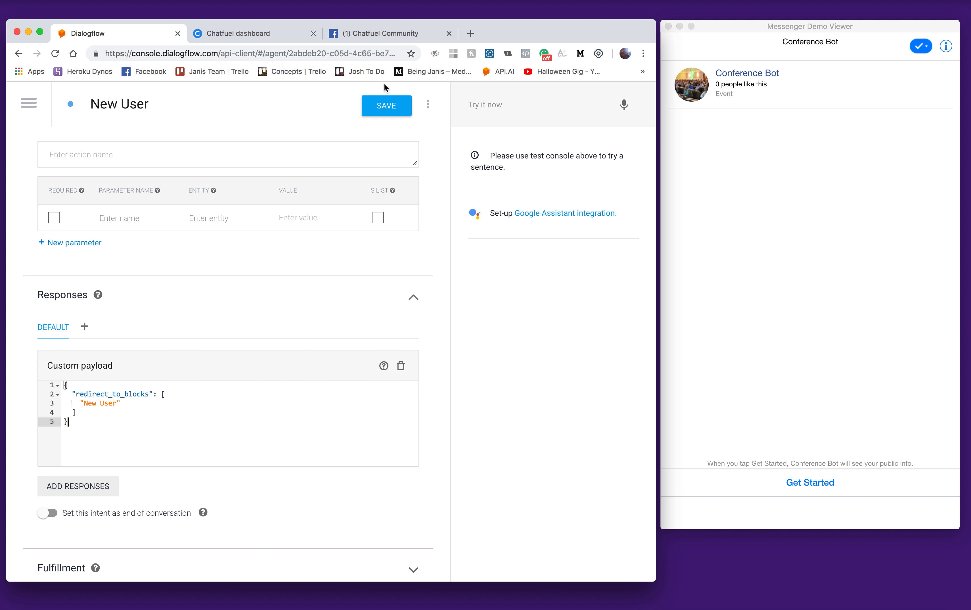
{"action": "left_click", "coordinate": [385, 109]}
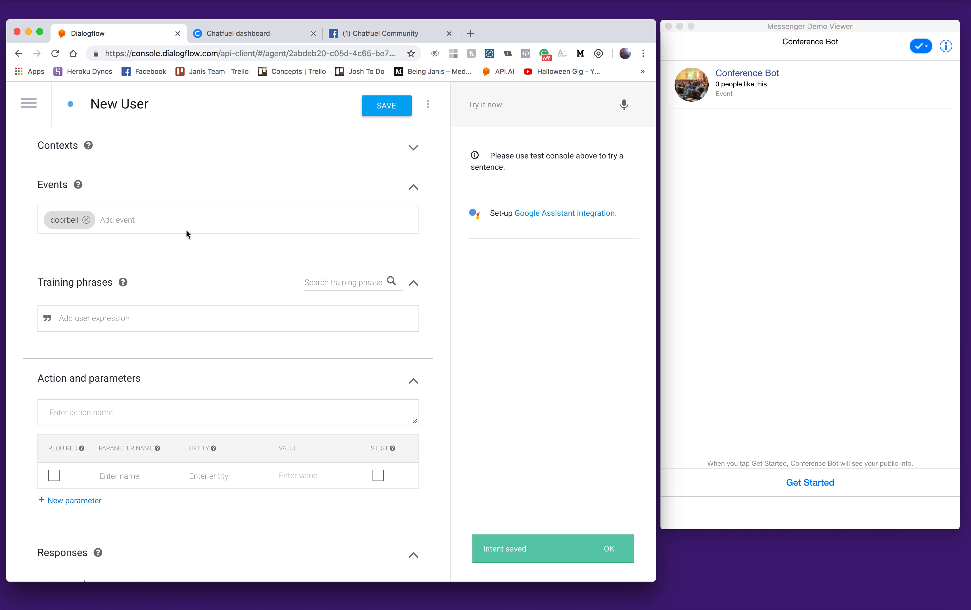
{"action": "scroll", "coordinate": [205, 539], "scroll_direction": "down", "scroll_amount": 5}
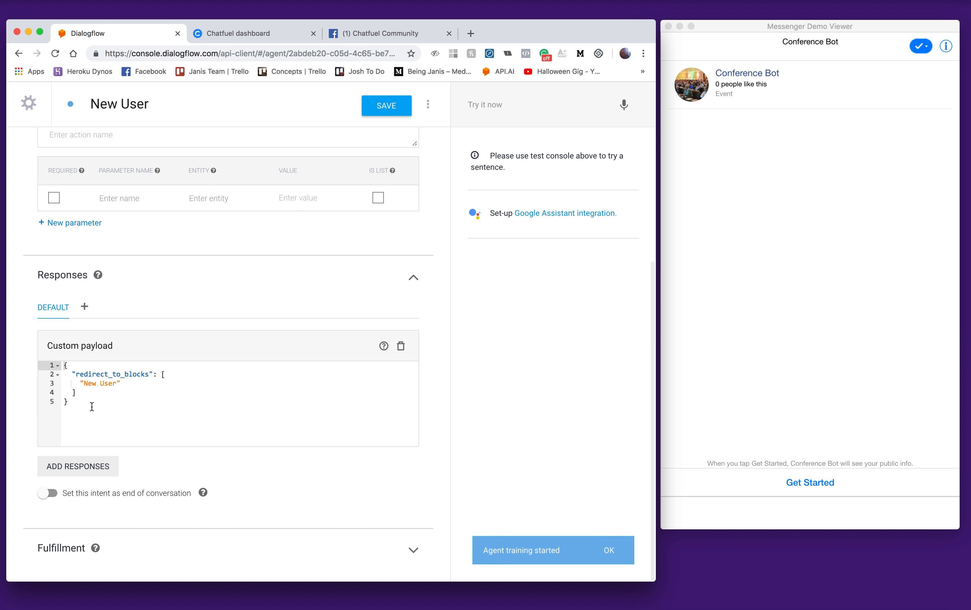
{"action": "left_click", "coordinate": [237, 34]}
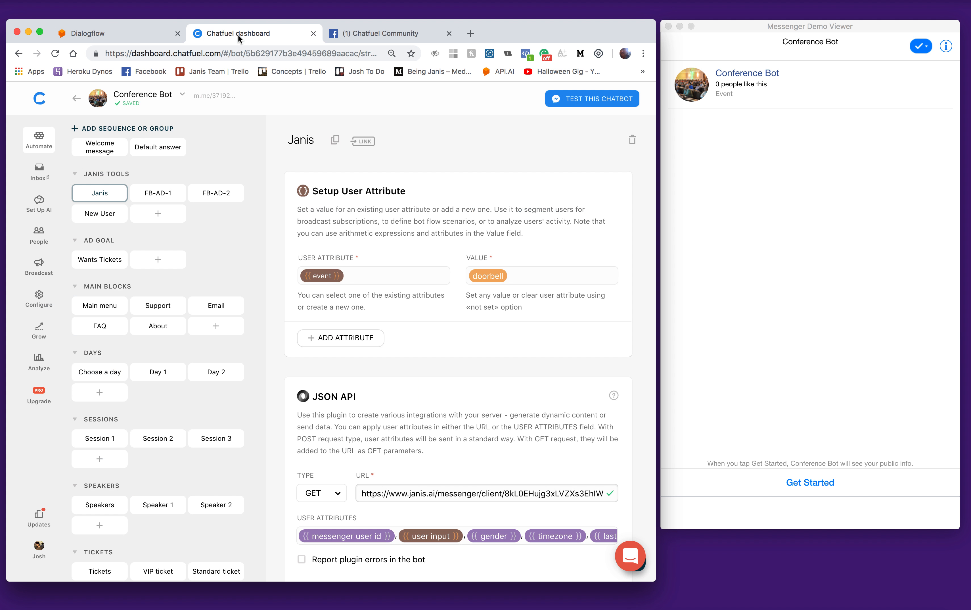
{"action": "left_click", "coordinate": [98, 214]}
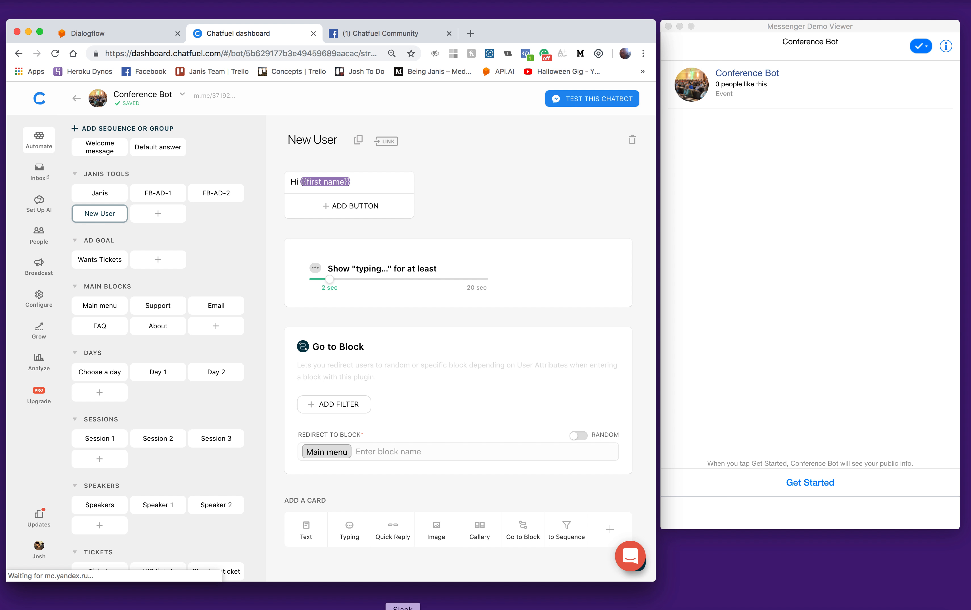
Switch to Slack, send "alerts" to the janis app and open its reply thread with the alert settings.
{"action": "left_click", "coordinate": [403, 608]}
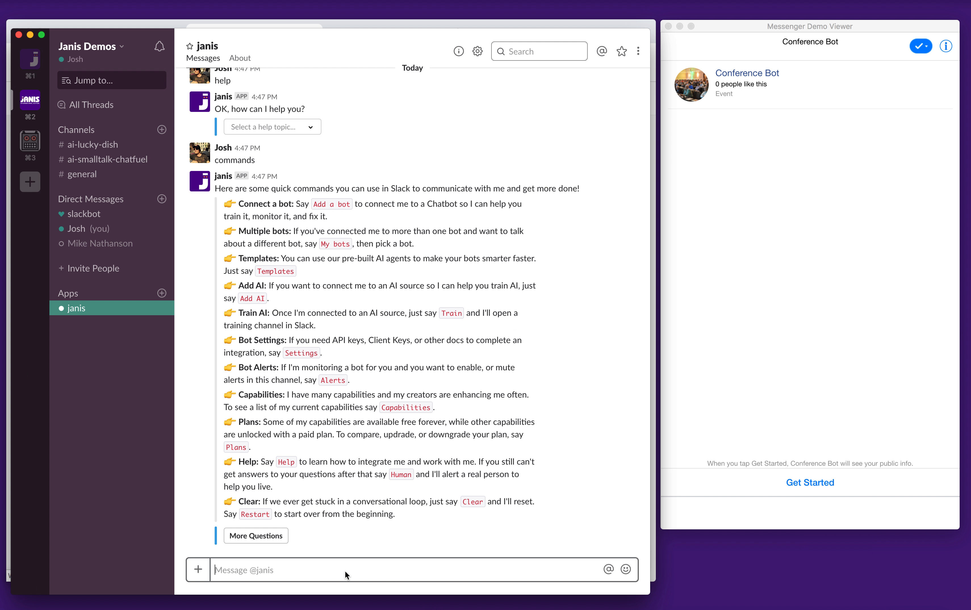
{"action": "type", "text": "alerts"}
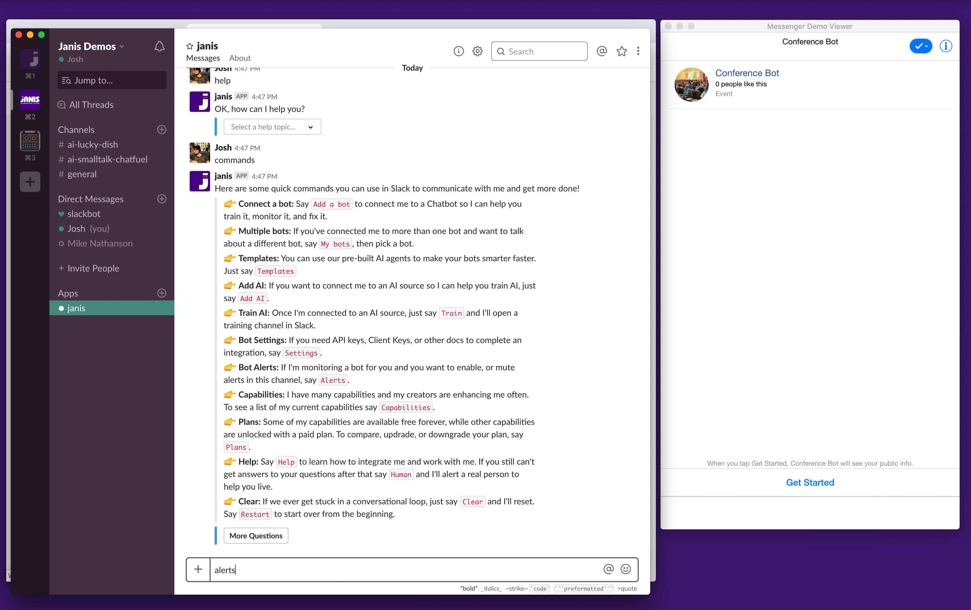
{"action": "key", "text": "Return"}
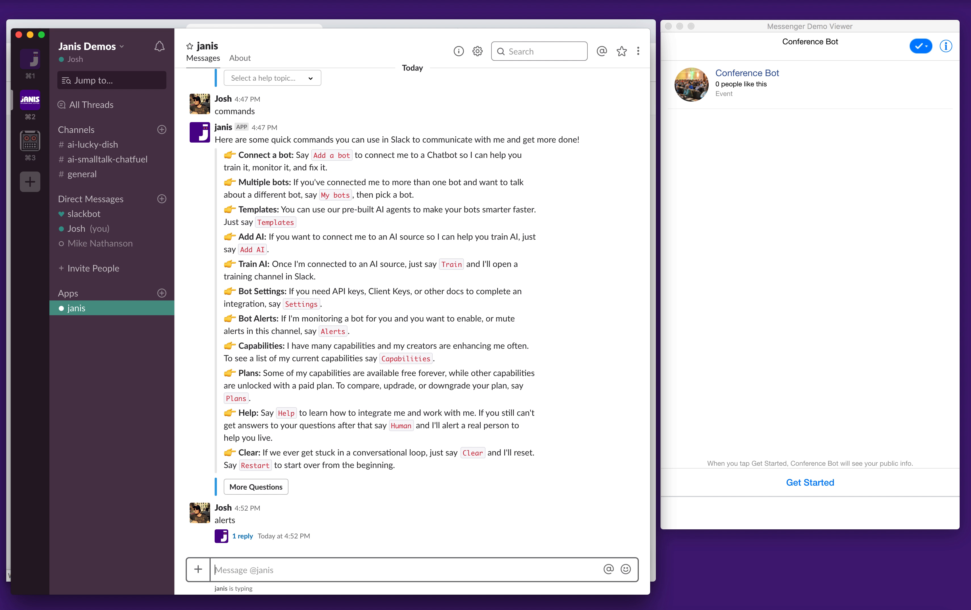
{"action": "left_click", "coordinate": [243, 510]}
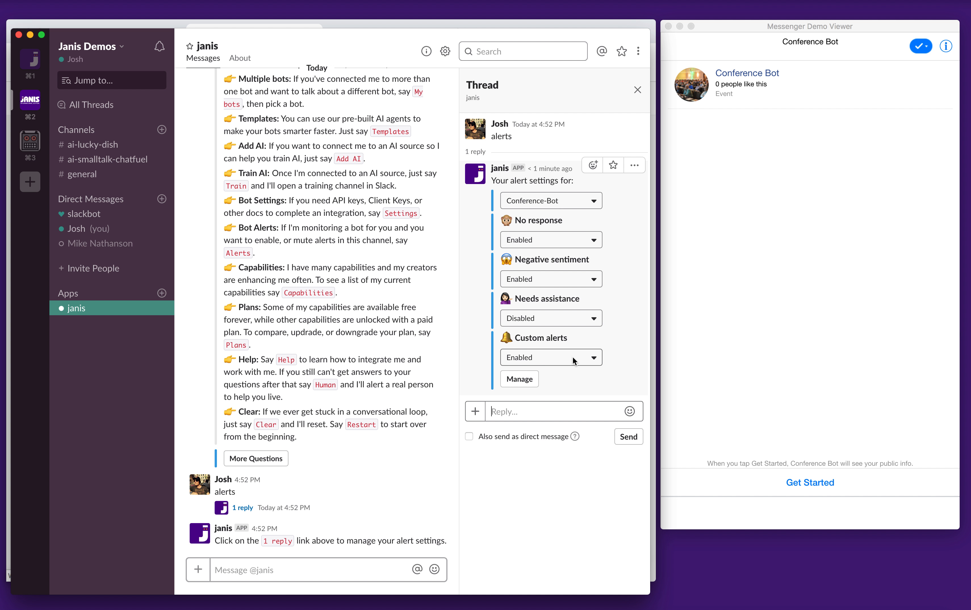
Add the New User intent as a custom alert trigger for Conference-Bot and close the thread.
{"action": "left_click", "coordinate": [518, 380]}
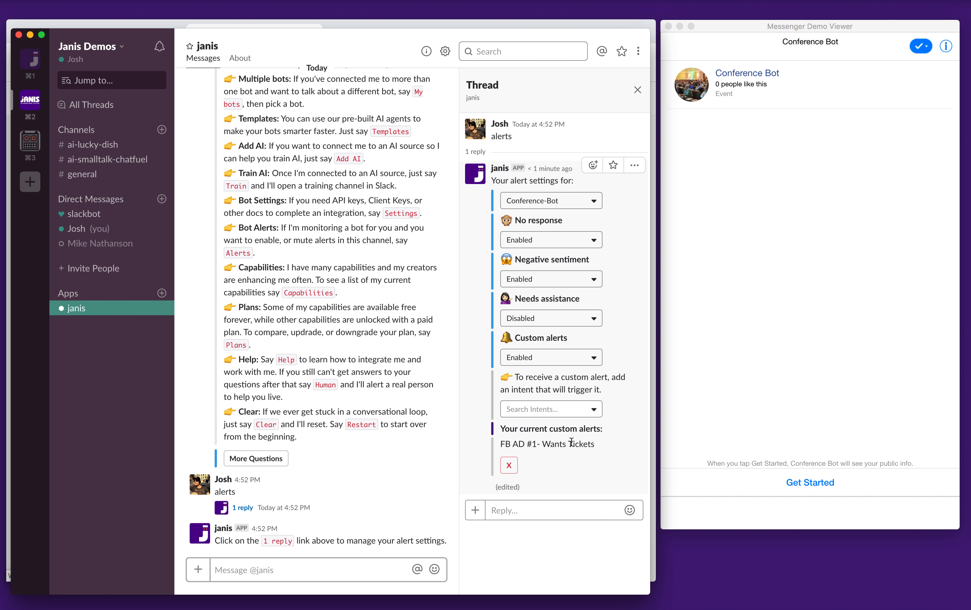
{"action": "left_click", "coordinate": [550, 411]}
{"action": "scroll", "coordinate": [570, 365], "scroll_direction": "down", "scroll_amount": 3}
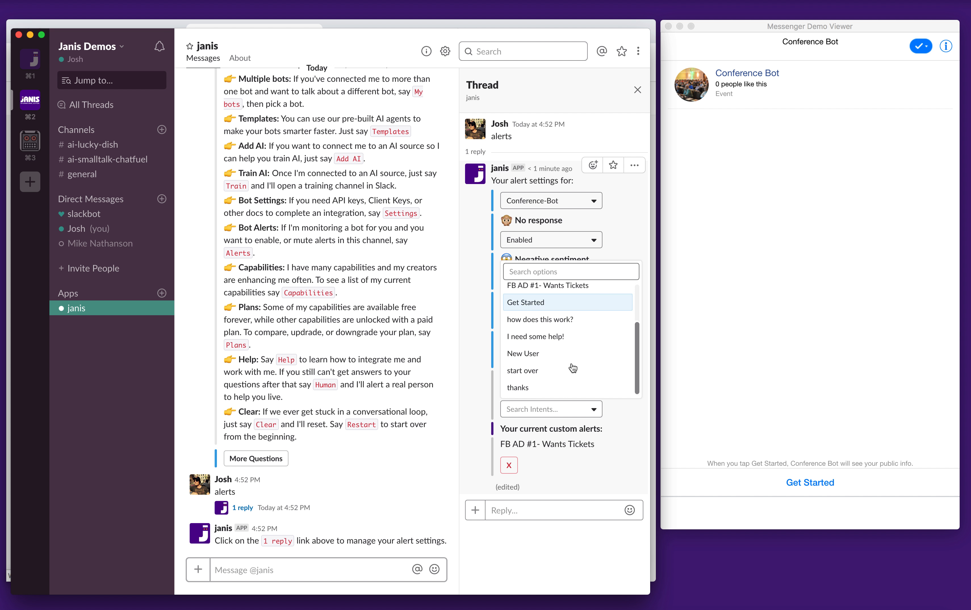
{"action": "left_click", "coordinate": [526, 355]}
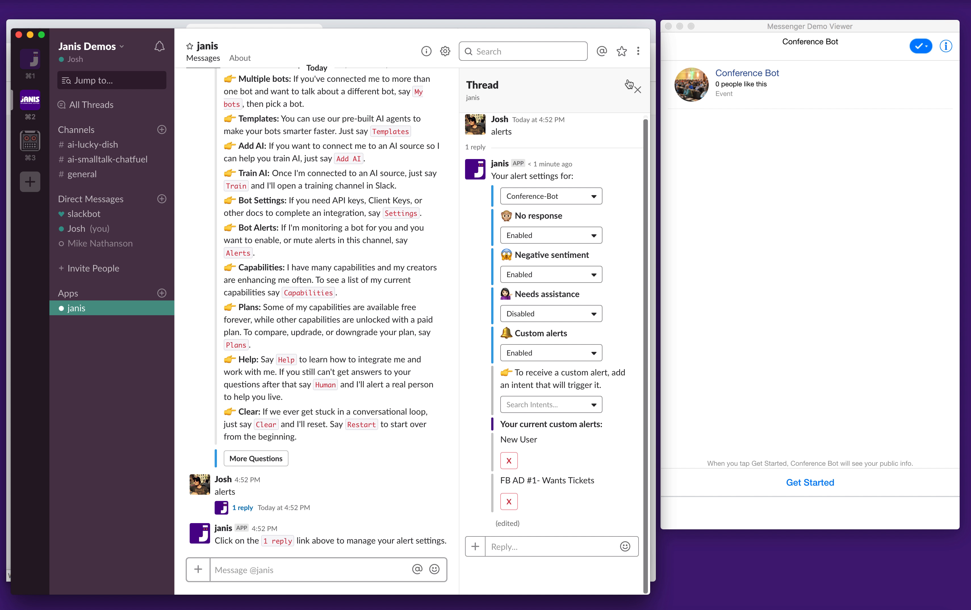
{"action": "left_click", "coordinate": [637, 90]}
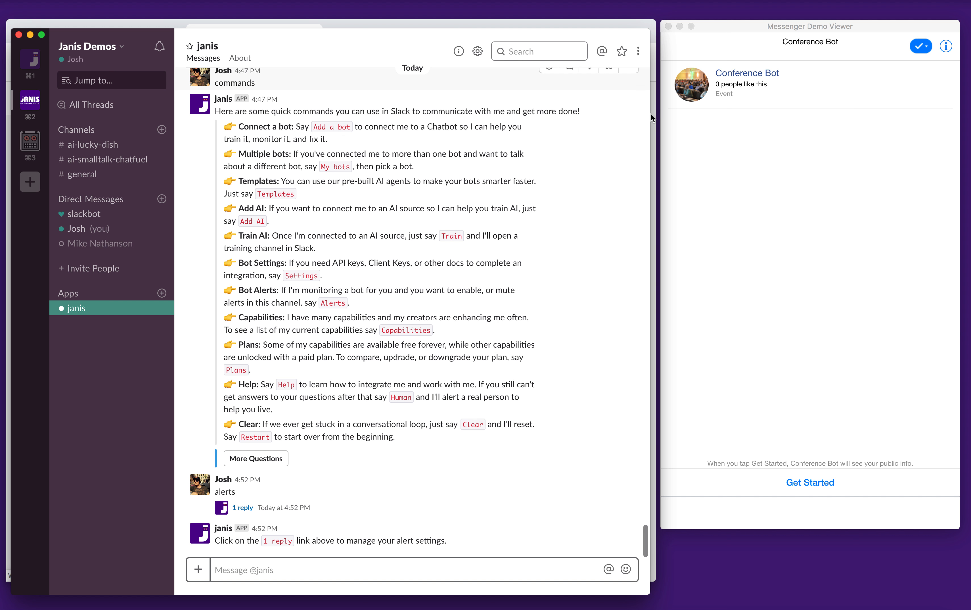
Start the Conference Bot conversation in Messenger Demo Viewer and open the reply thread under the New User alert in Slack.
{"action": "left_click", "coordinate": [821, 357]}
{"action": "left_click", "coordinate": [810, 485]}
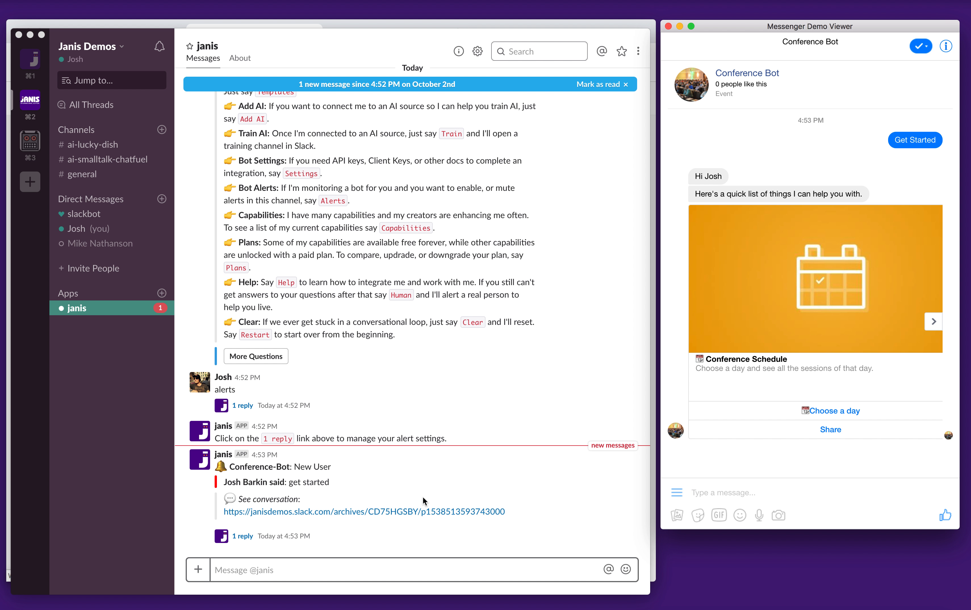
{"action": "left_click", "coordinate": [436, 493]}
{"action": "left_click", "coordinate": [242, 539]}
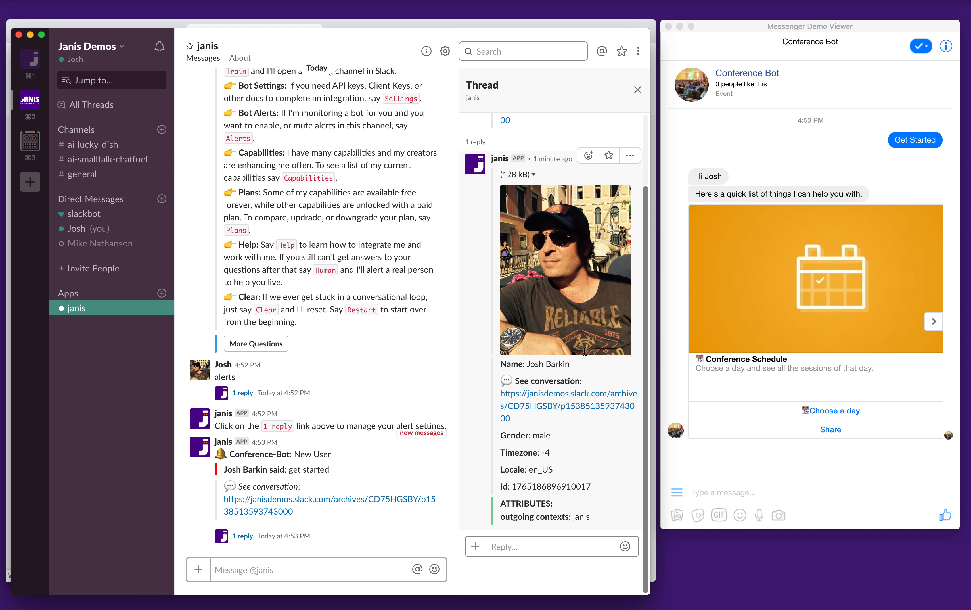
Open the conversation linked in the New User alert, review its transcript and join its Slack channel.
{"action": "left_click", "coordinate": [578, 397]}
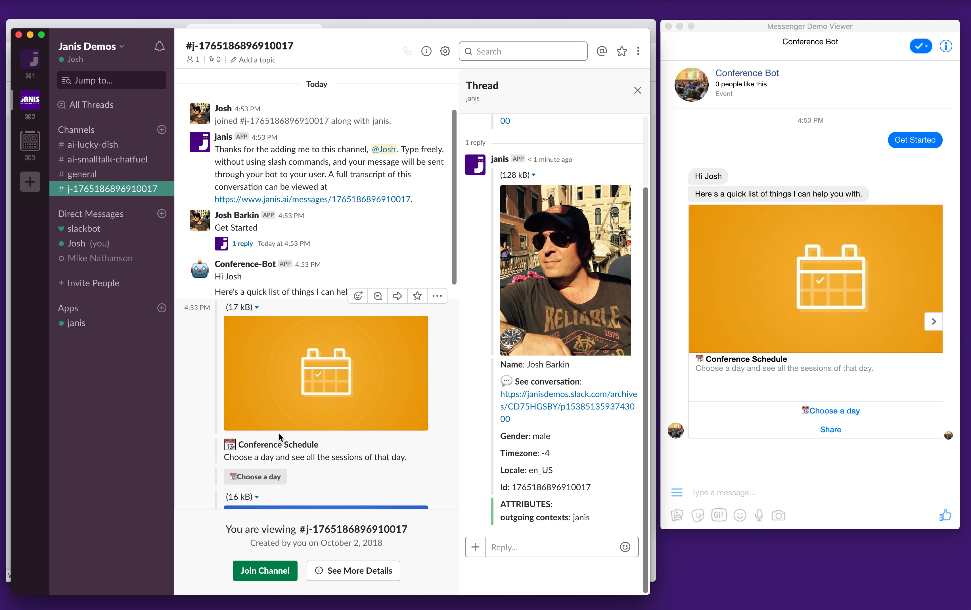
{"action": "scroll", "coordinate": [281, 436], "scroll_direction": "down", "scroll_amount": 10}
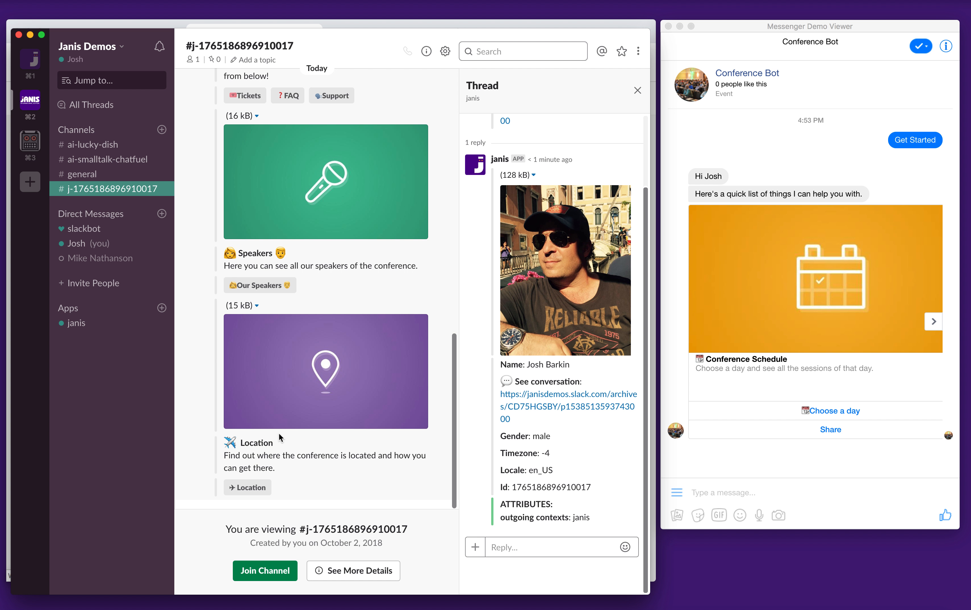
{"action": "left_click", "coordinate": [265, 570]}
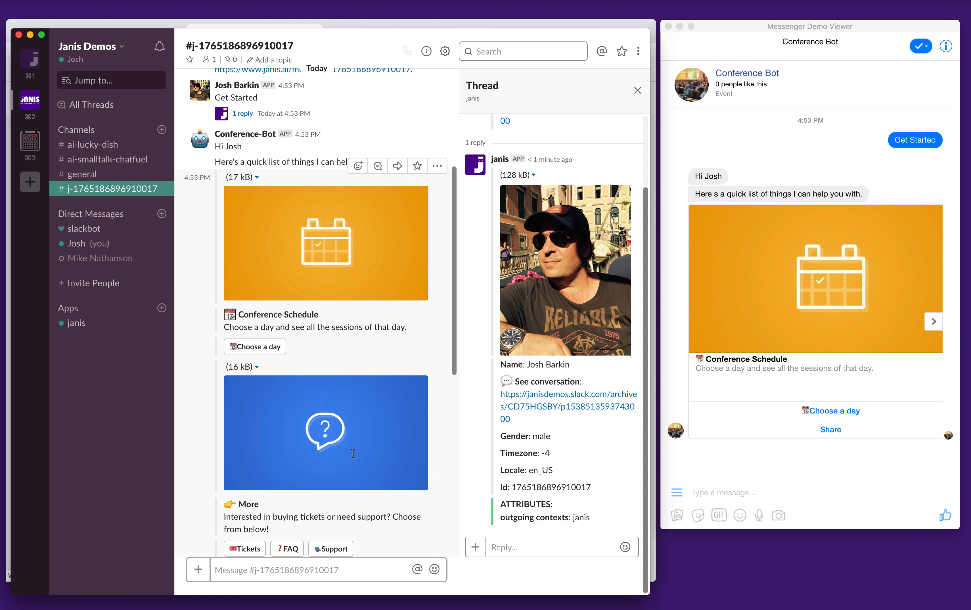
Answer the bot in Messenger Demo Viewer with "Choose a day" from the Conference Schedule card and pick Day 2.
{"action": "left_click", "coordinate": [892, 464]}
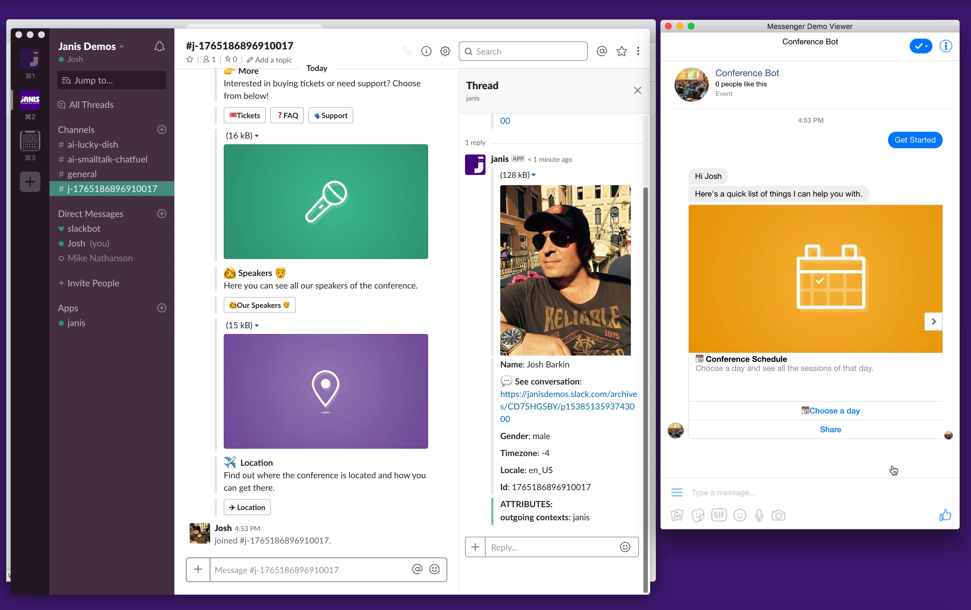
{"action": "left_click", "coordinate": [846, 412]}
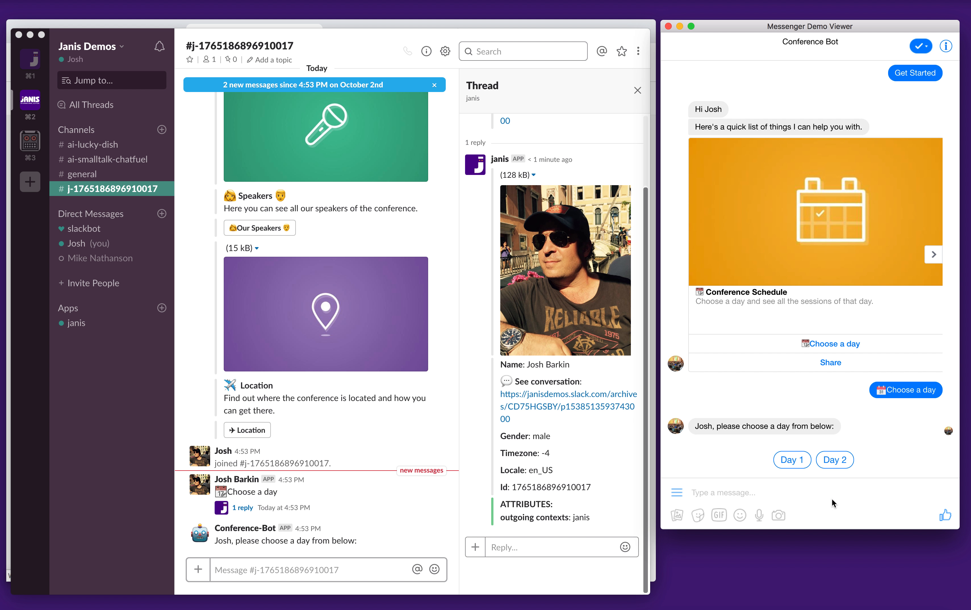
{"action": "left_click", "coordinate": [840, 462]}
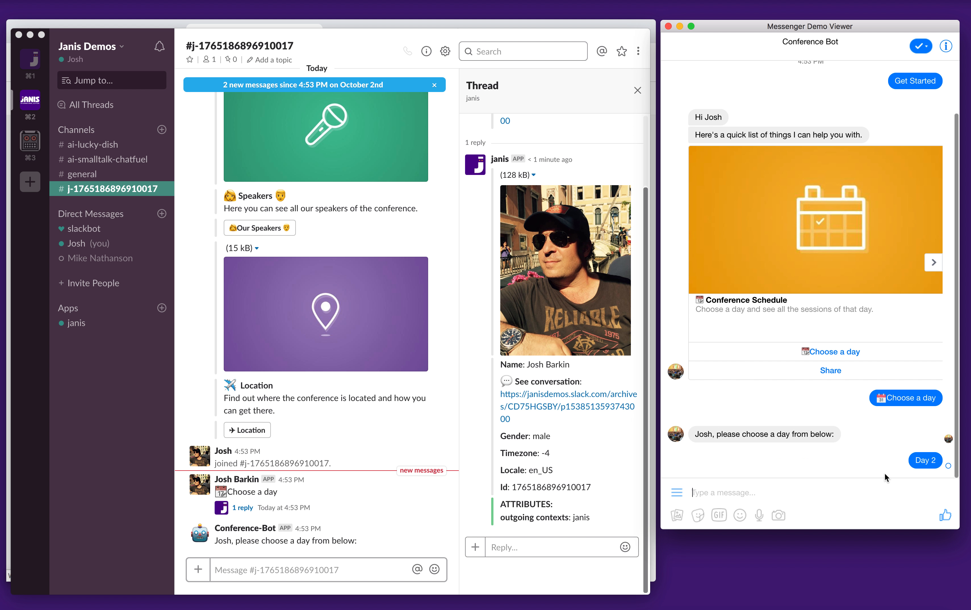